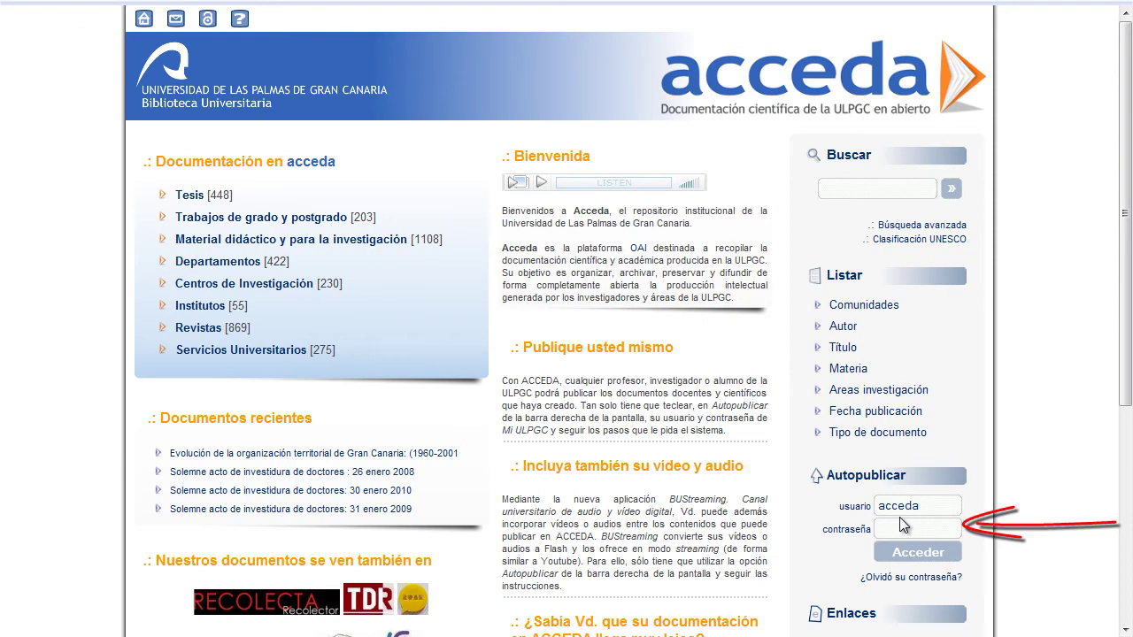
- Sign in to the Autopublicar self-publishing account with the username and password
text(cad)
click(900, 554)
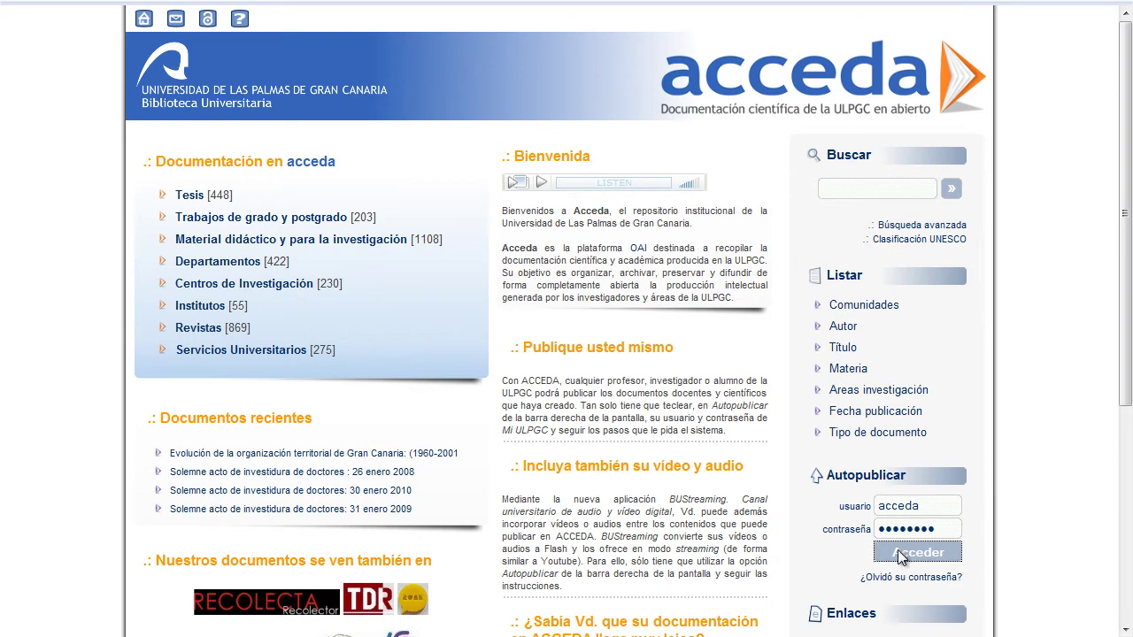
- Start a new submission in the Biblioteca universitaria collection and begin answering the commercial-use licence question
click(361, 292)
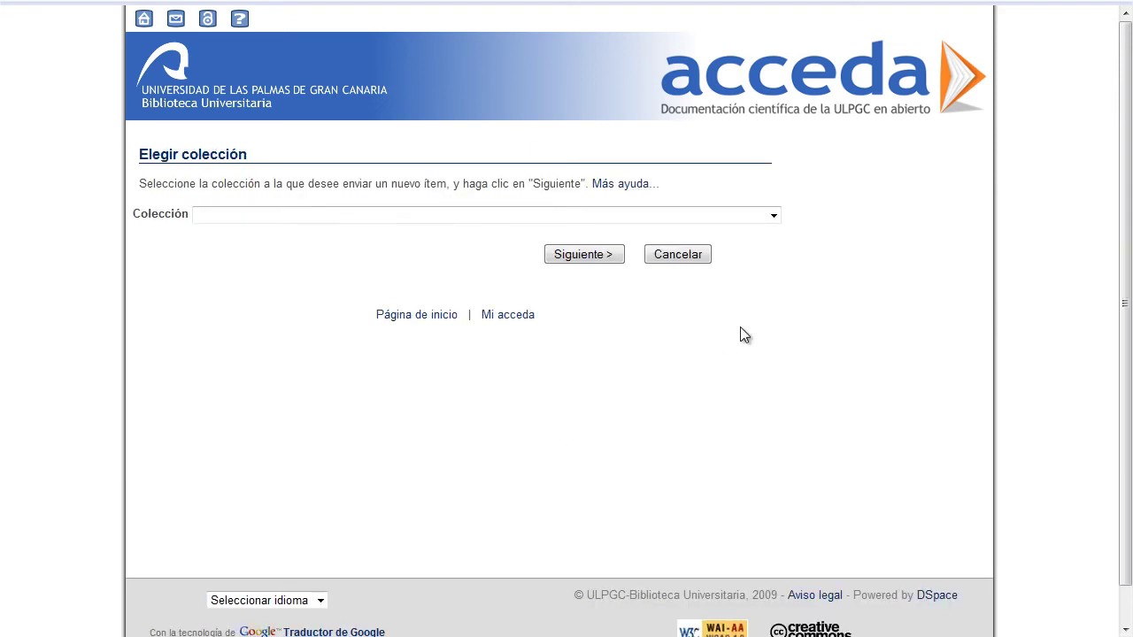
click(774, 218)
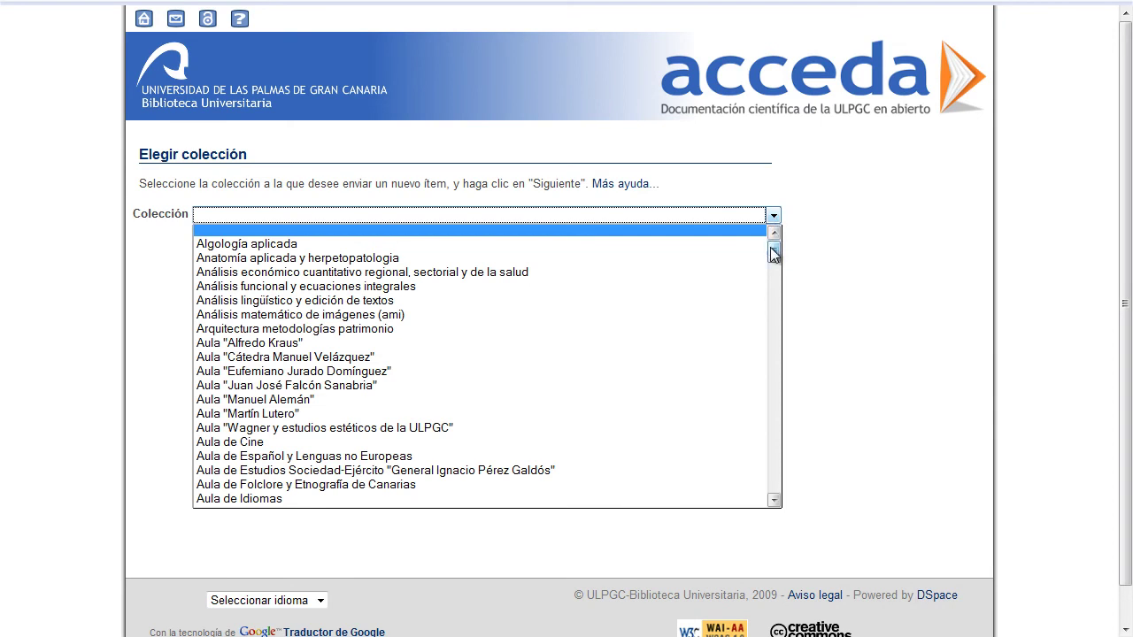
drag(770, 248, 770, 271)
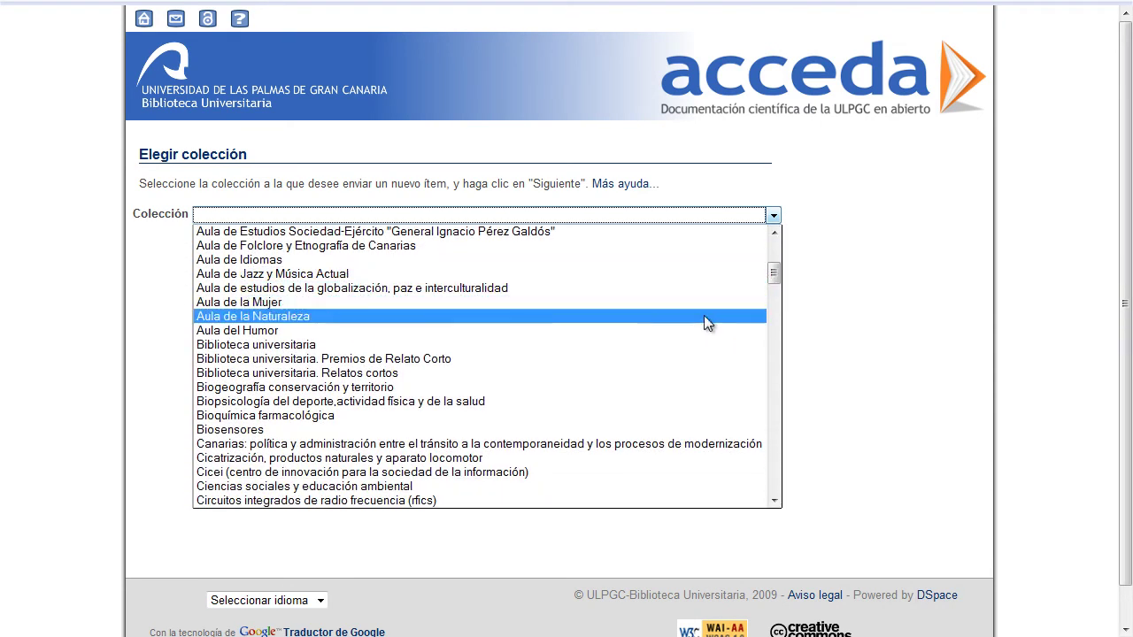
click(703, 344)
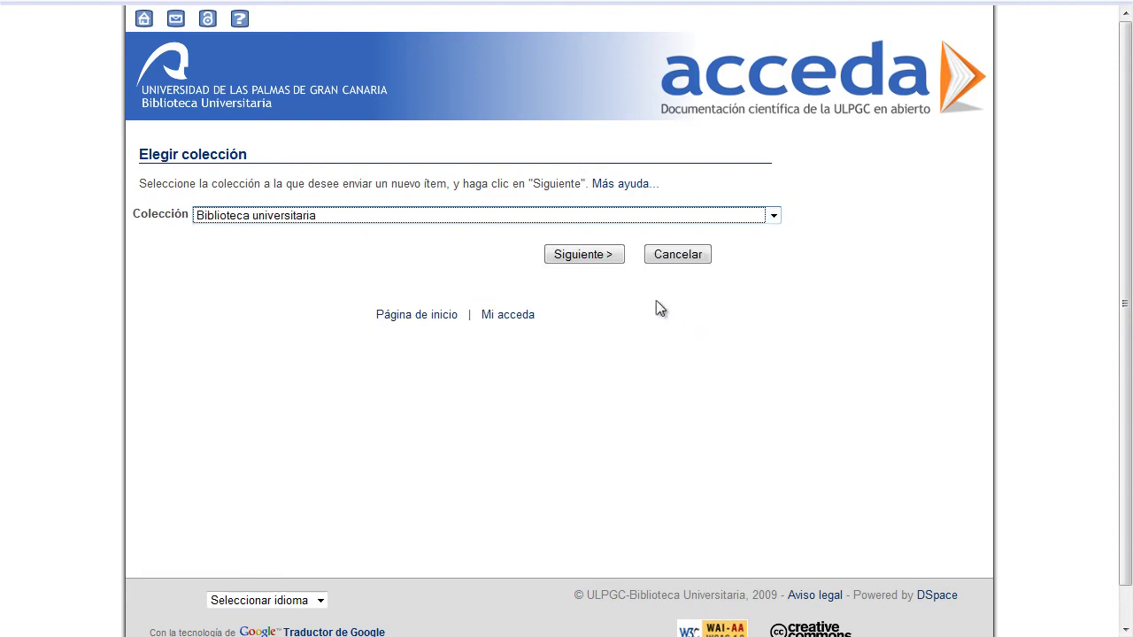
click(609, 261)
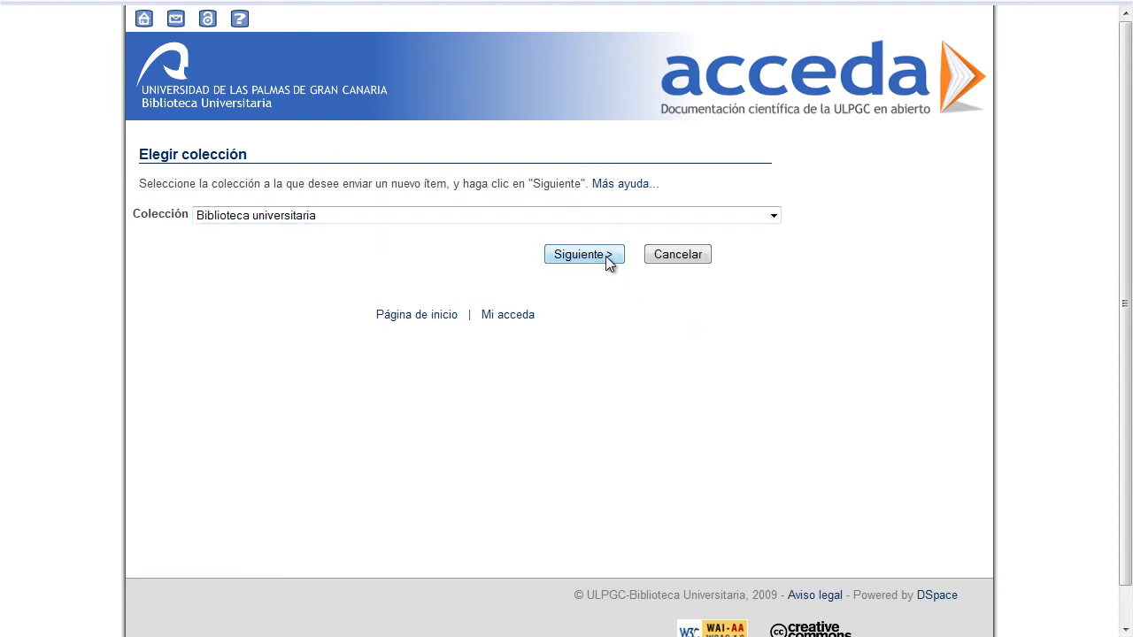
click(149, 306)
- Choose the non-commercial, no-modifications Creative Commons licence by-nc-nd 3.0
click(149, 338)
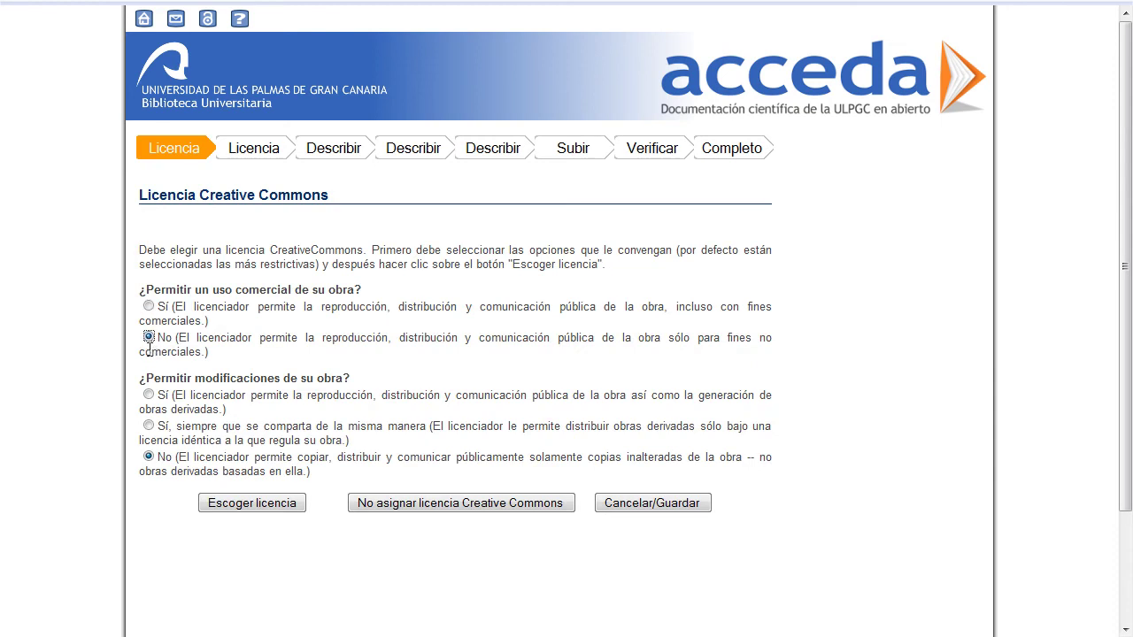
click(149, 395)
click(148, 426)
click(149, 456)
click(228, 505)
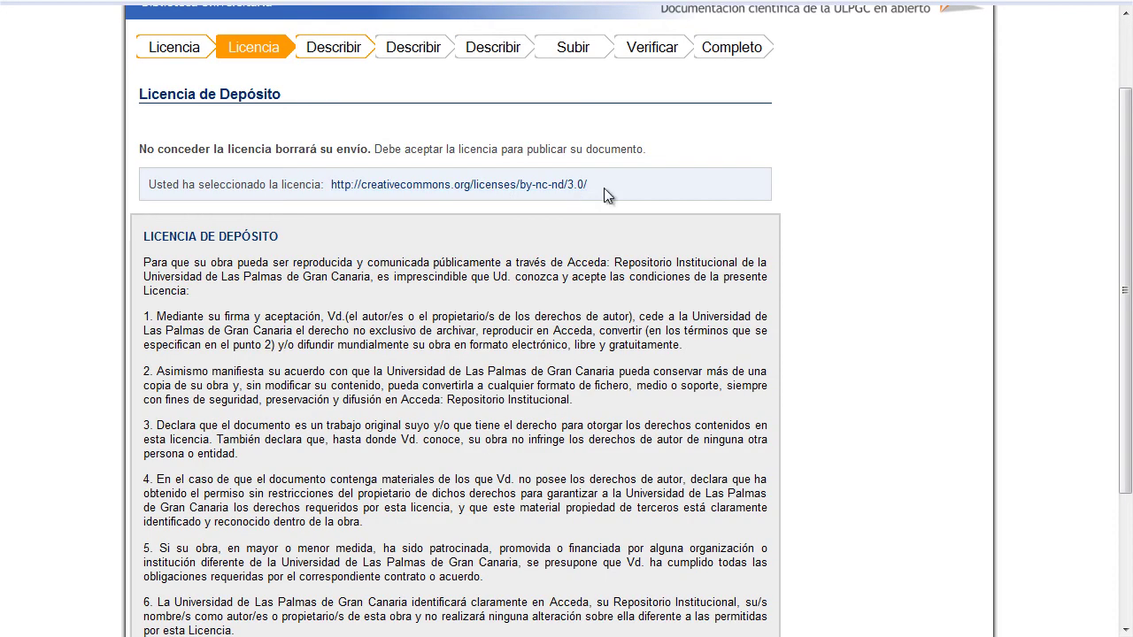
- Check the chosen licence address and accept the deposit licence
drag(604, 188, 335, 197)
click(341, 219)
scroll(292, 242, down, 2)
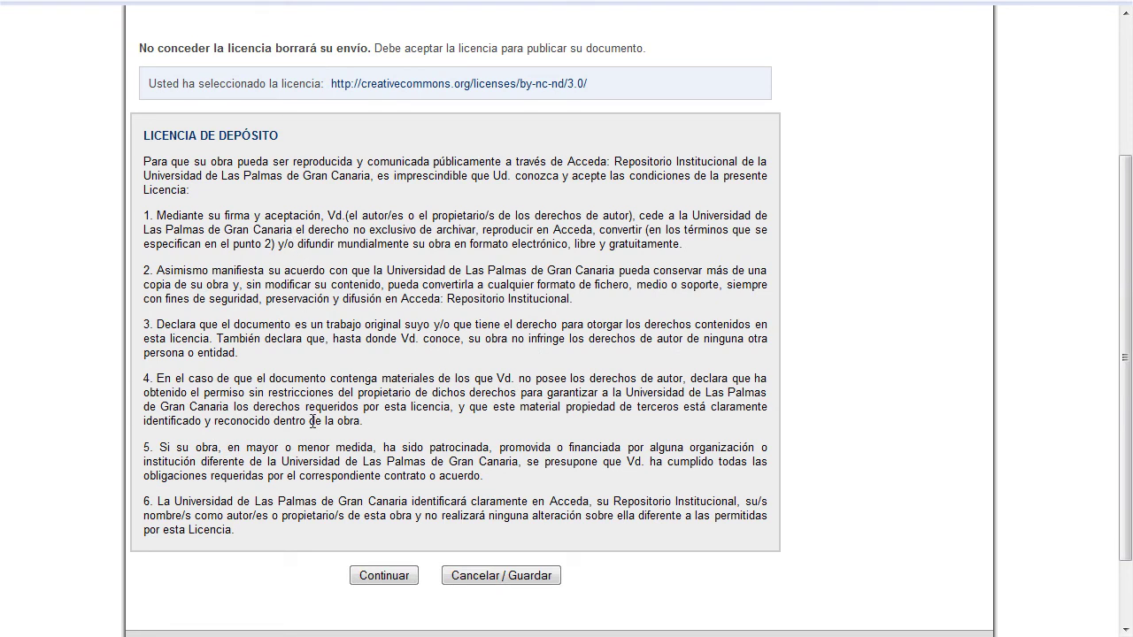
click(380, 579)
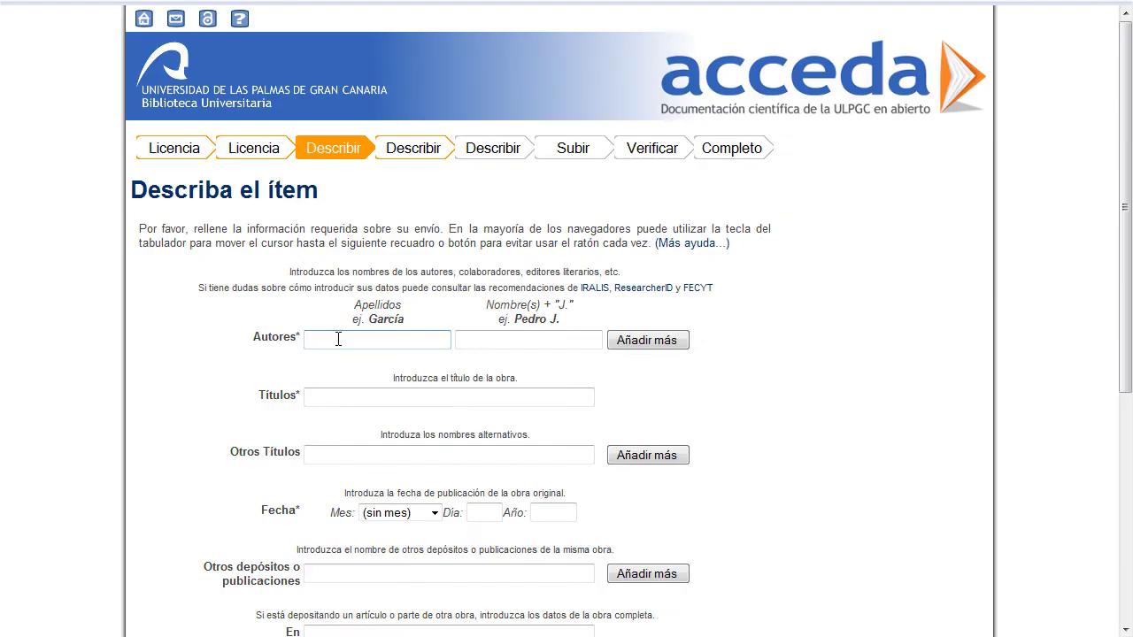
- Enter the author's two surnames and first name in Autores
click(338, 339)
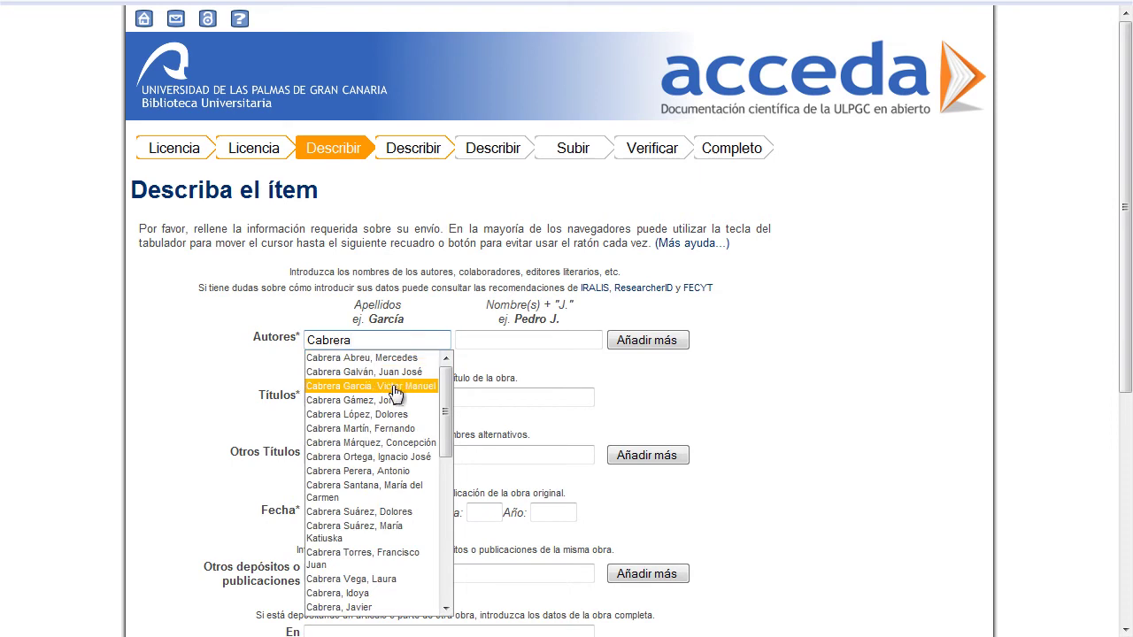
scroll(447, 399, down, 1)
mouse_move(446, 398)
mouse_down()
mouse_move(450, 411)
mouse_move(455, 380)
mouse_up()
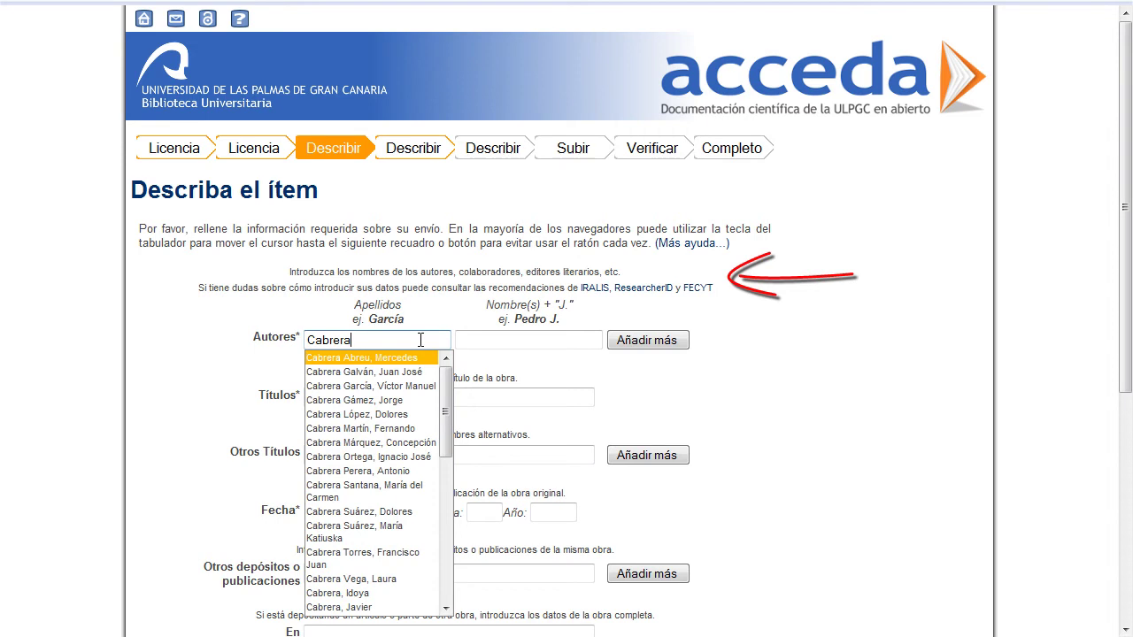
click(465, 339)
- Enter the title 'Habilidades informacionales en estudiantes universitarios'
key(Tab)
key(Tab)
text(Habilidades)
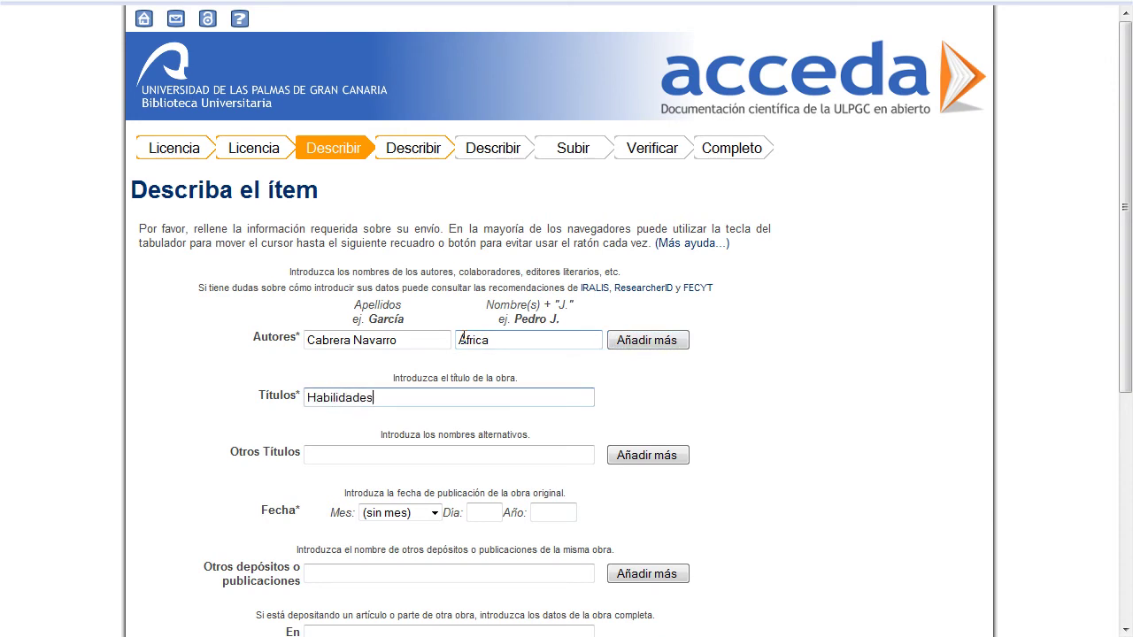
text( inof)
key(BackSpace)
key(BackSpace)
text(formacionales en estudiate)
key(BackSpace)
key(BackSpace)
text(ntes universitarios)
key(Tab)
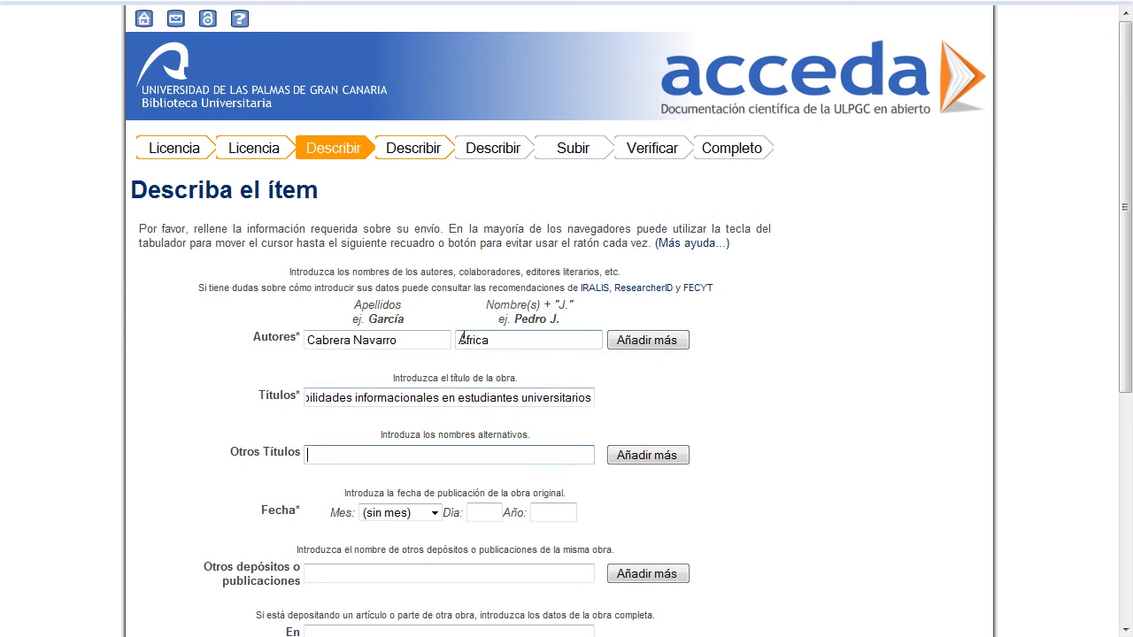
- Set the publication date to 19 agosto 2010
key(Tab)
key(Tab)
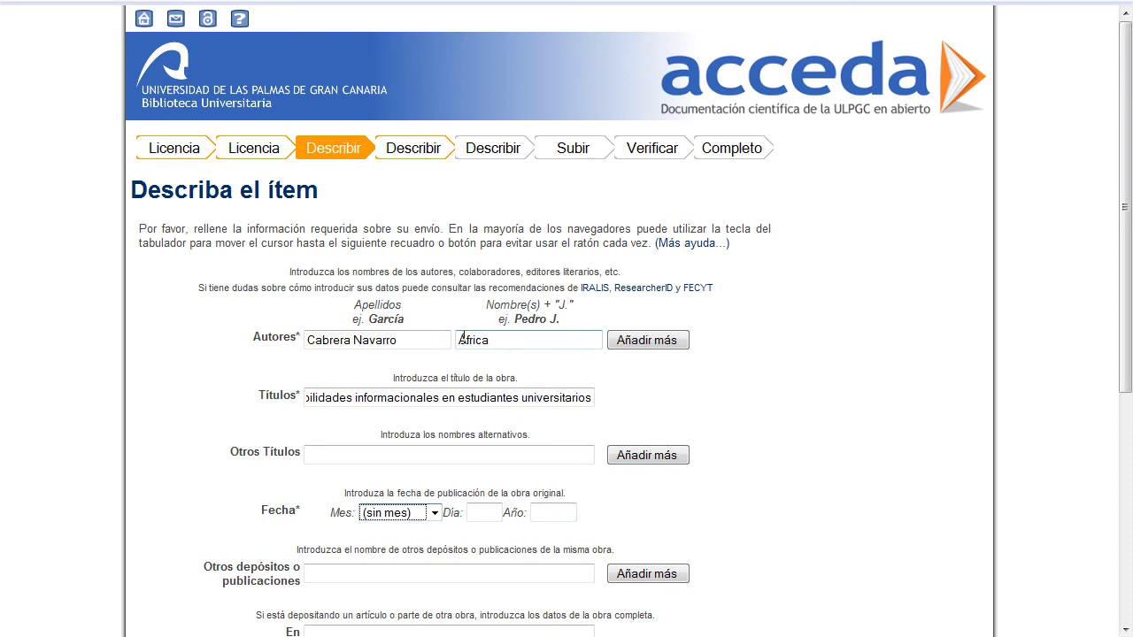
click(435, 512)
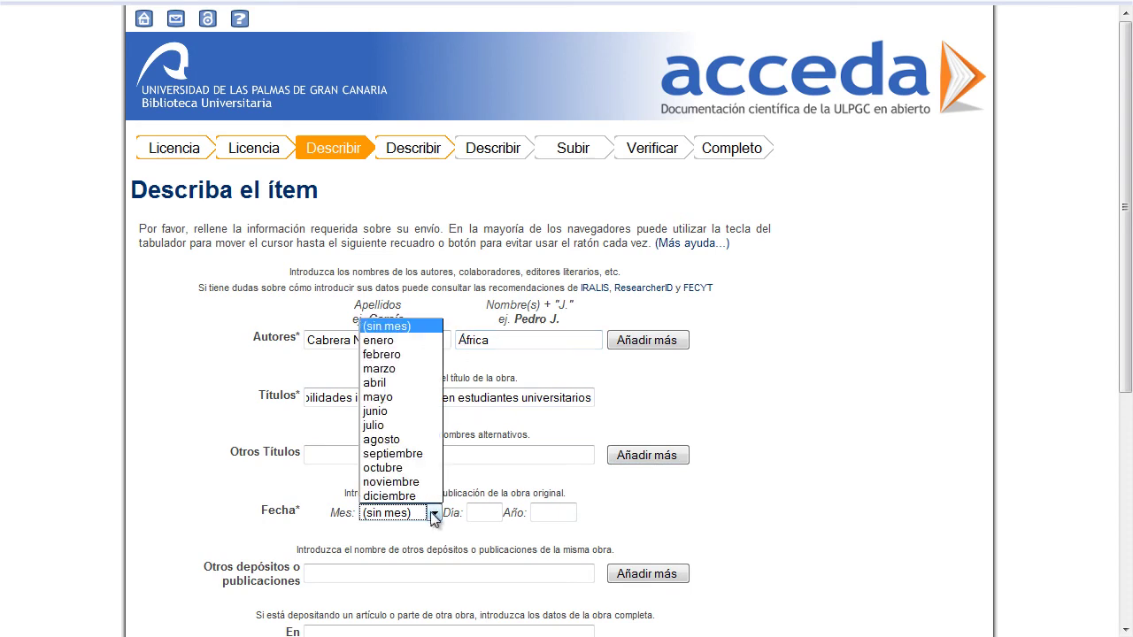
click(391, 439)
click(484, 507)
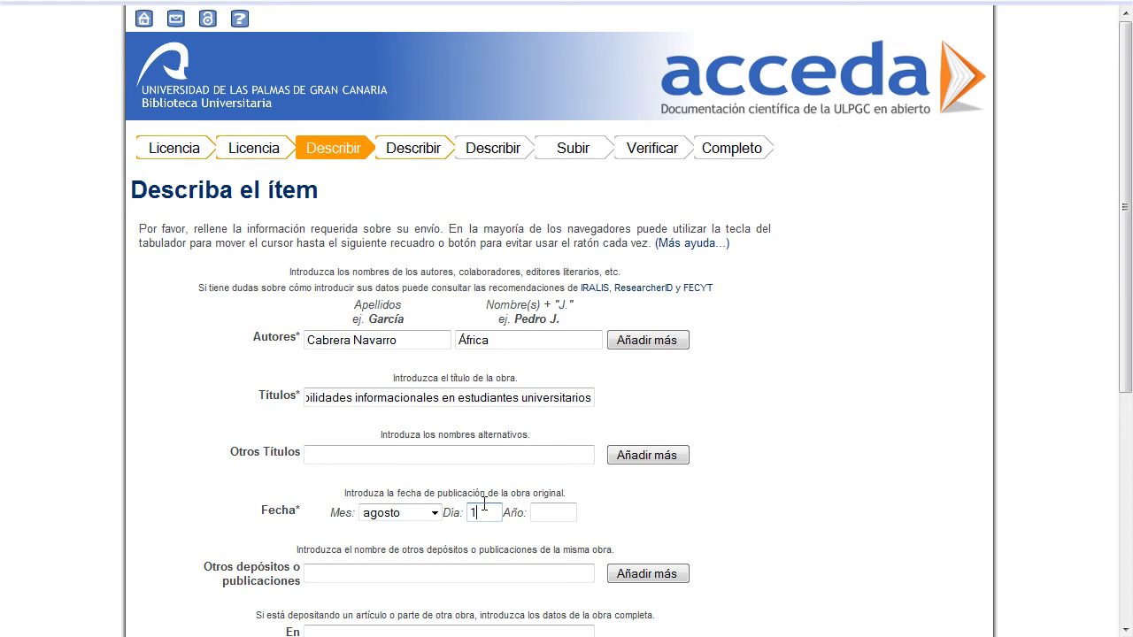
key(Tab)
text(20)
key(Tab)
key(Tab)
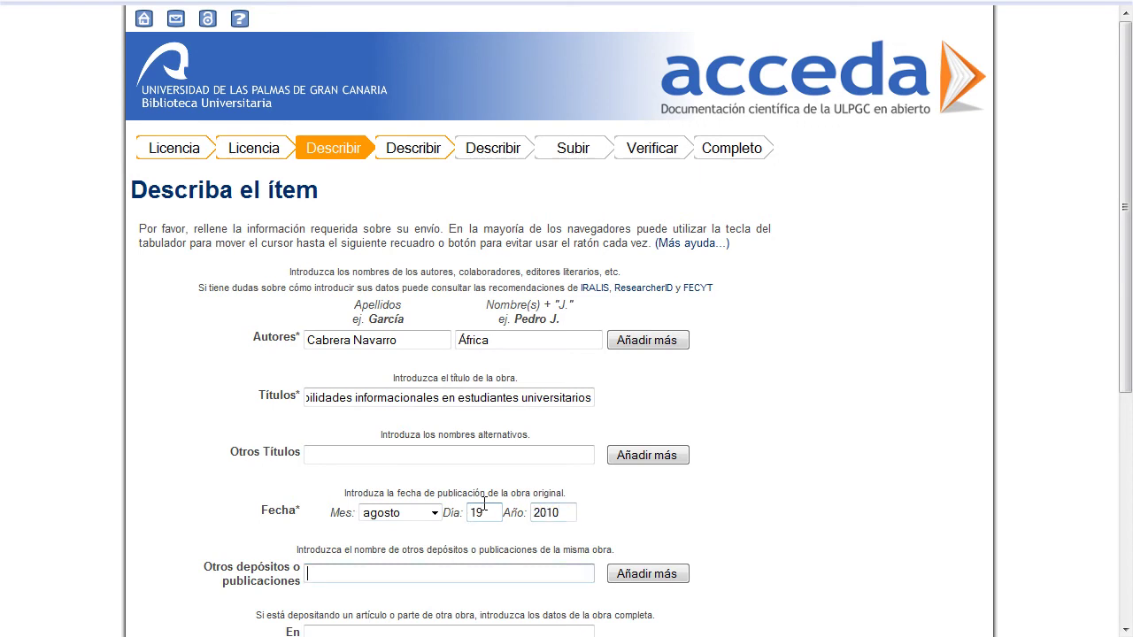
scroll(484, 504, down, 2)
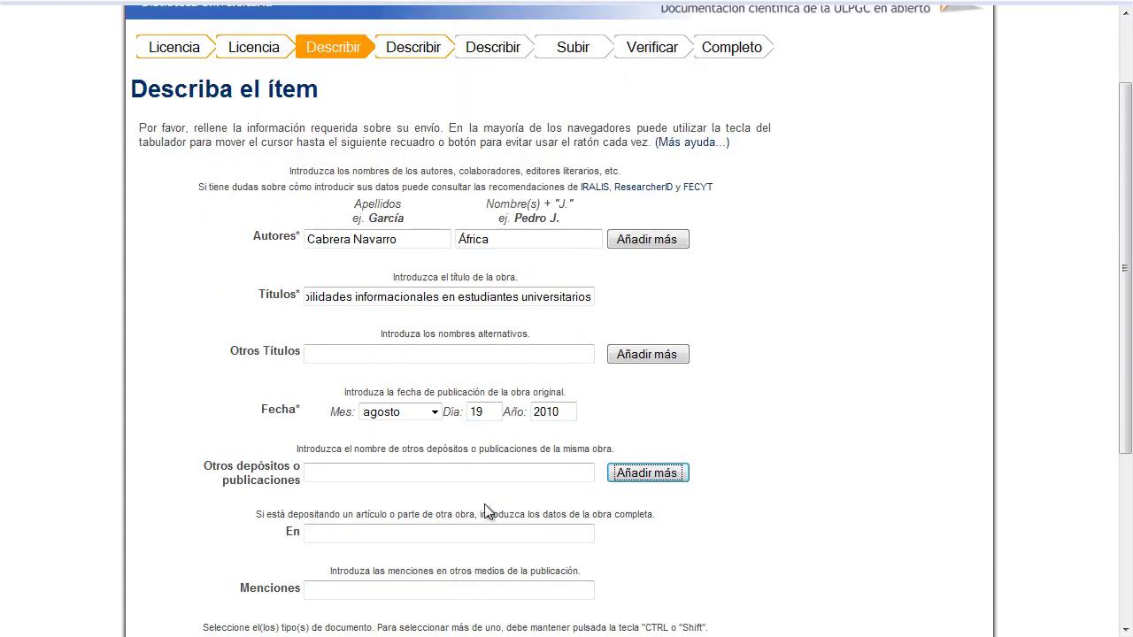
- Enter source 'Bibliotecas Universitarias, v. 11, n. 1 ISSN 7896-3456', type Congresos y Conferencias, and continue
click(390, 529)
text(Bibliotecas Universitarias, v. 11,)
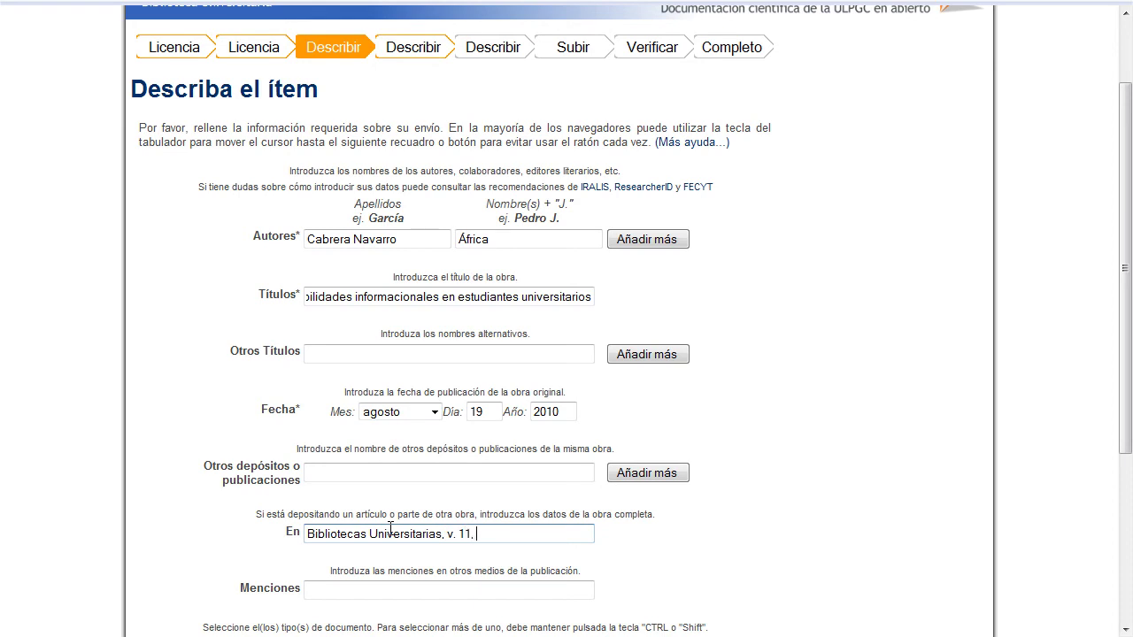
text( n. 1 ISSN 7896-3456)
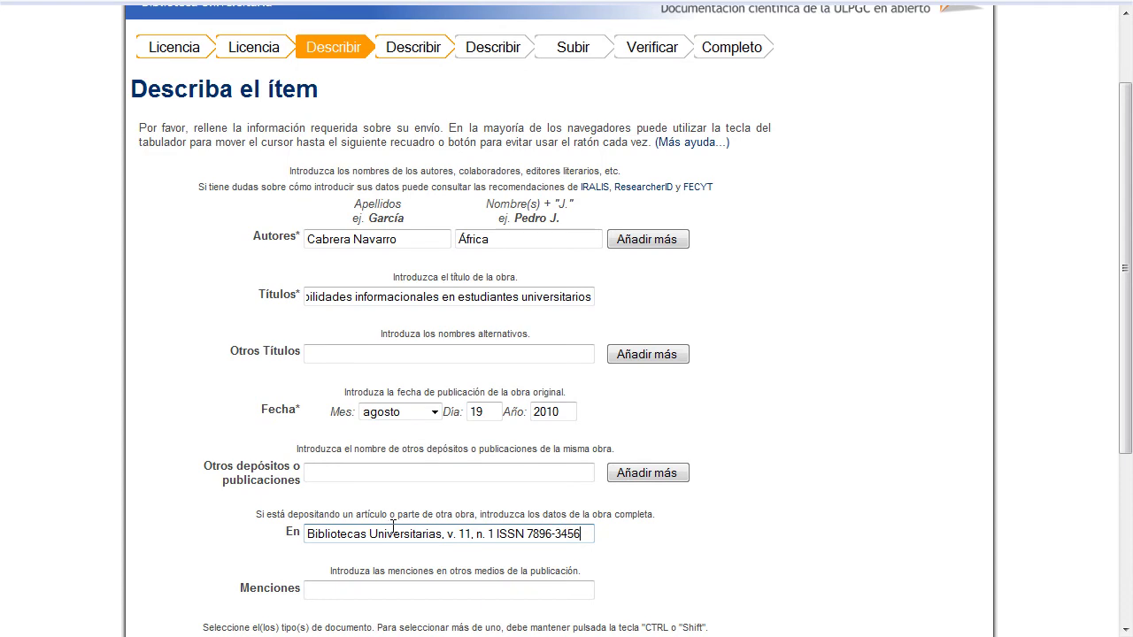
scroll(393, 528, down, 2)
scroll(393, 527, down, 2)
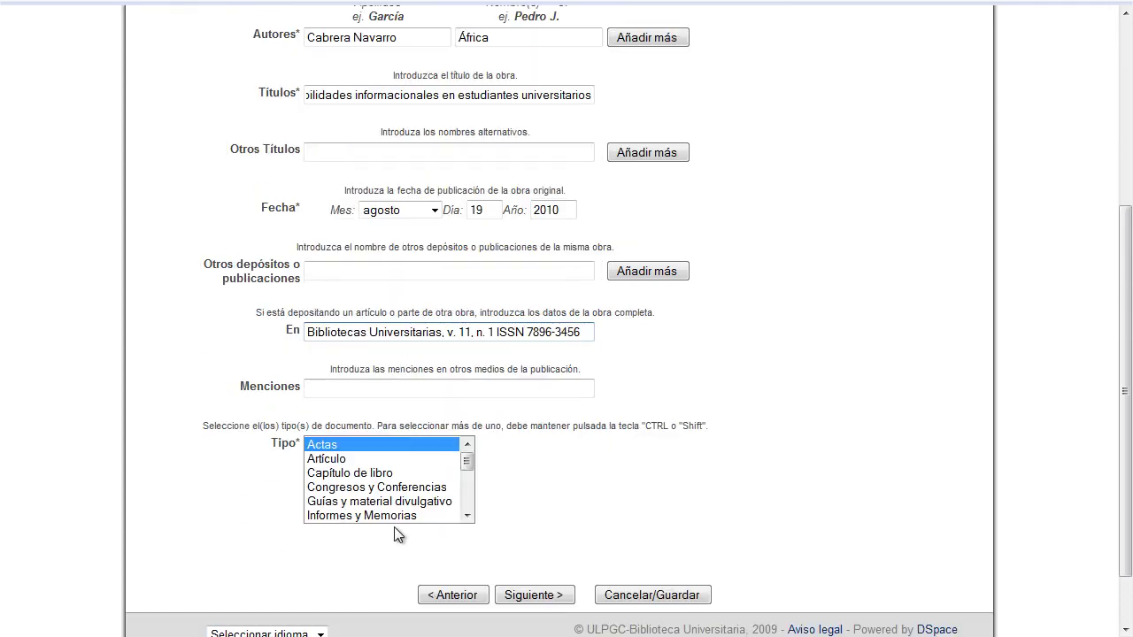
click(340, 487)
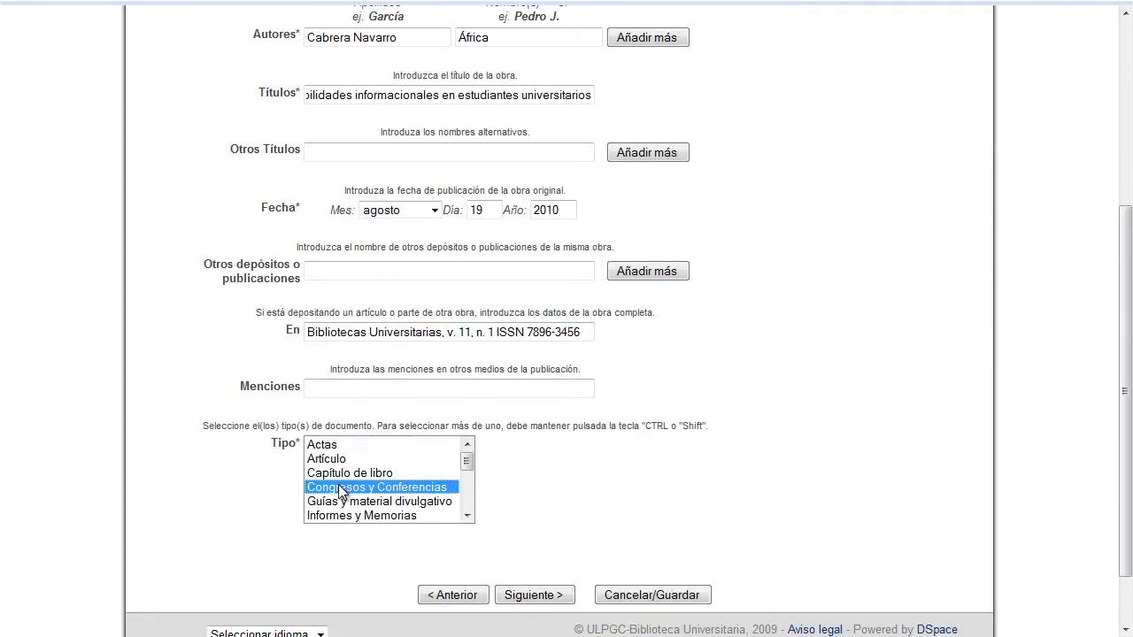
click(524, 595)
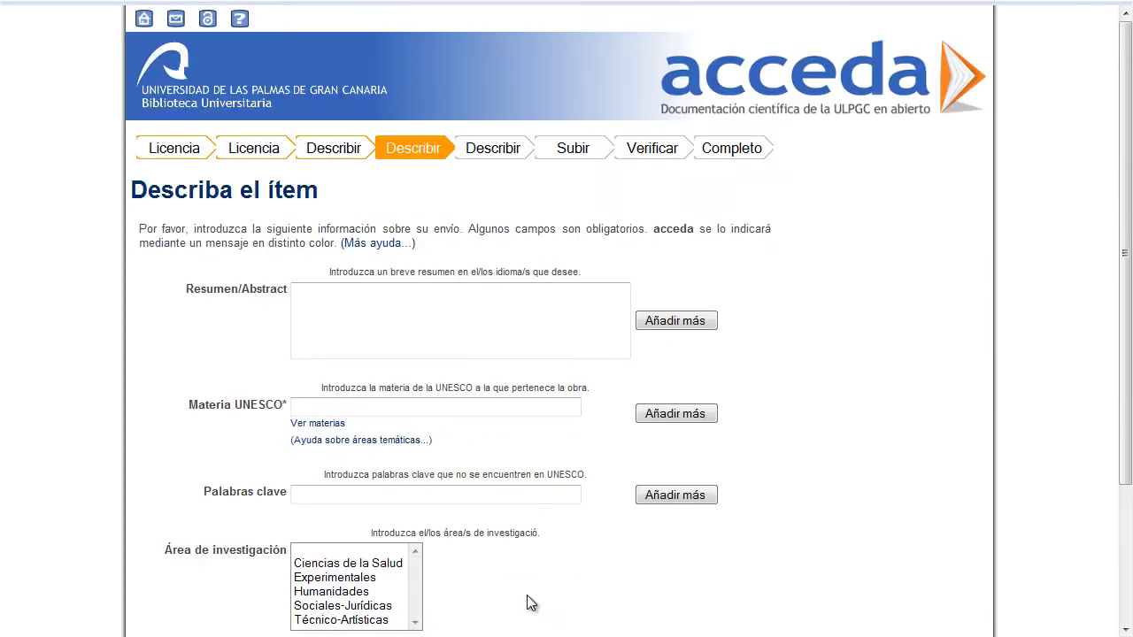
- Enter the Spanish abstract, prefixed with [ES], in Resumen/Abstract
click(337, 320)
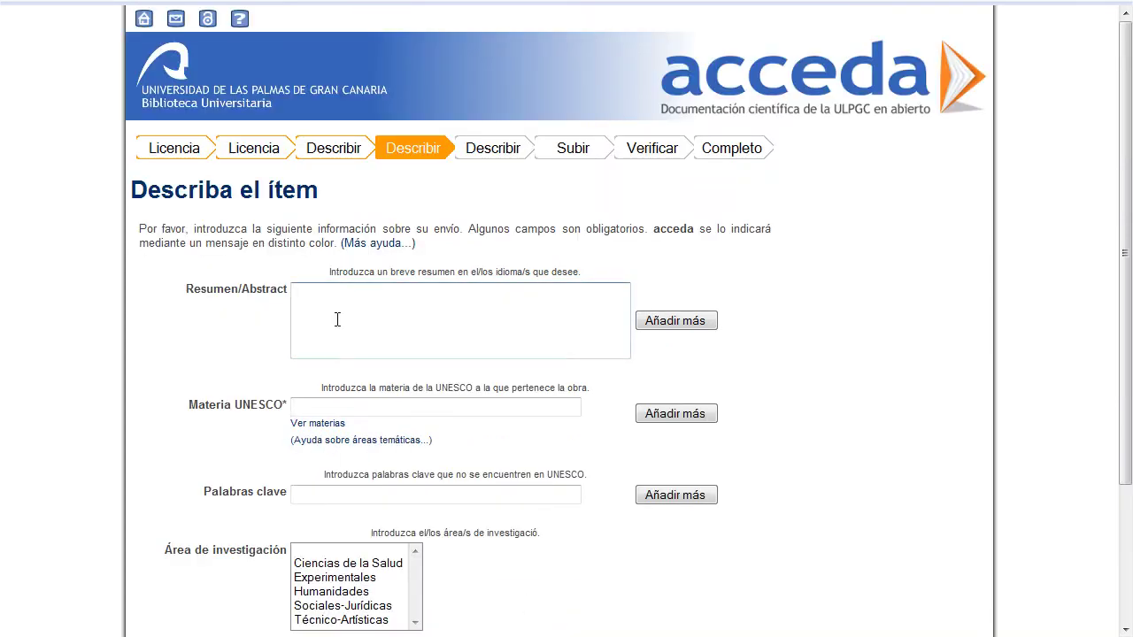
text([ES])
key(ctrl+v)
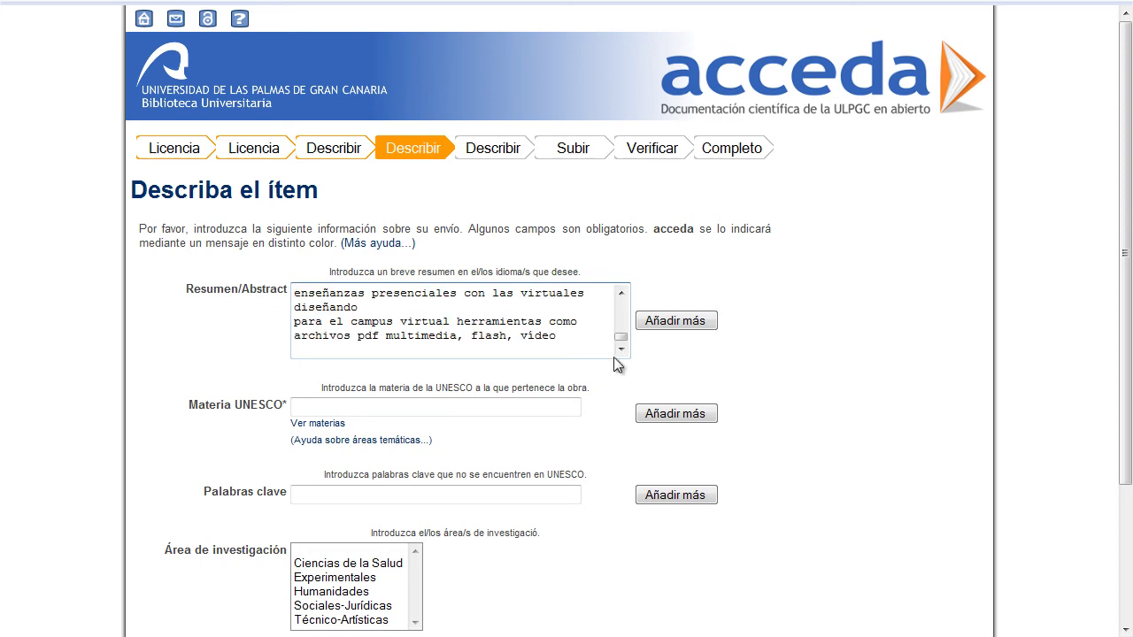
drag(622, 341, 626, 296)
- Add a second abstract entry holding the English abstract prefixed with [EN]
click(666, 323)
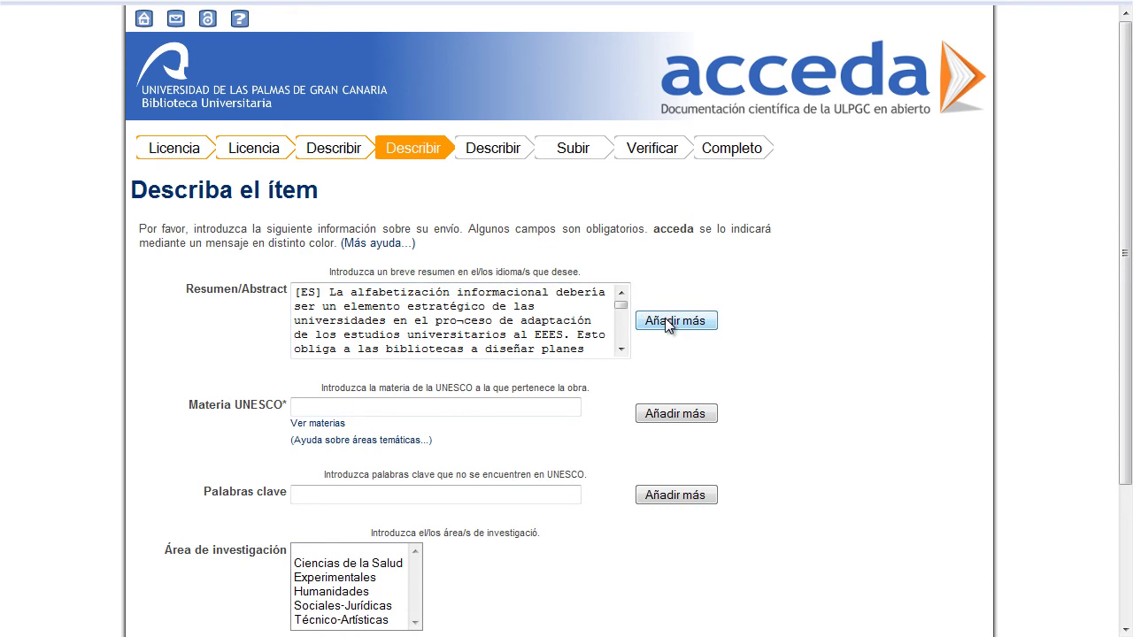
click(353, 395)
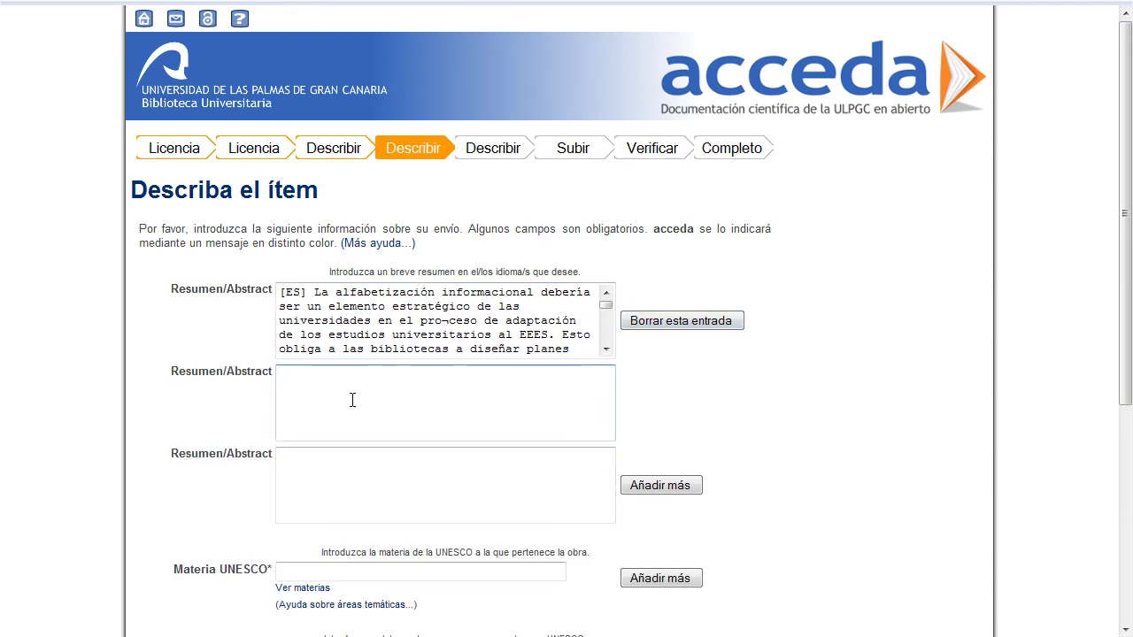
text([EN])
key(ctrl+v)
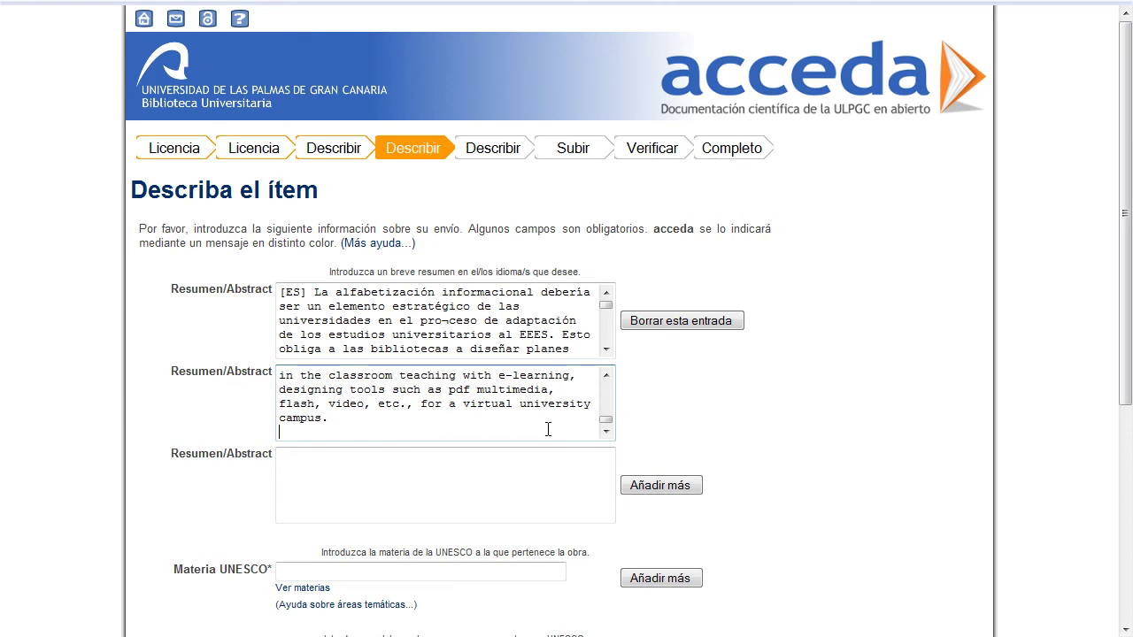
scroll(531, 443, down, 2)
scroll(546, 473, down, 2)
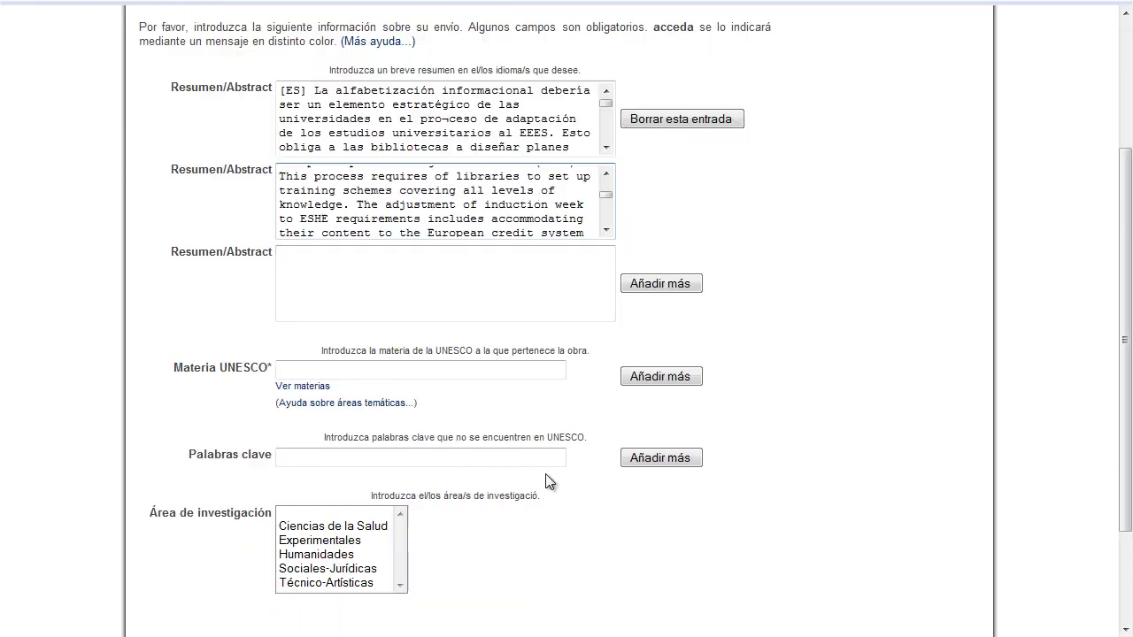
- Pick 58 Pedagogía from the UNESCO subject vocabulary under Investigación
click(307, 390)
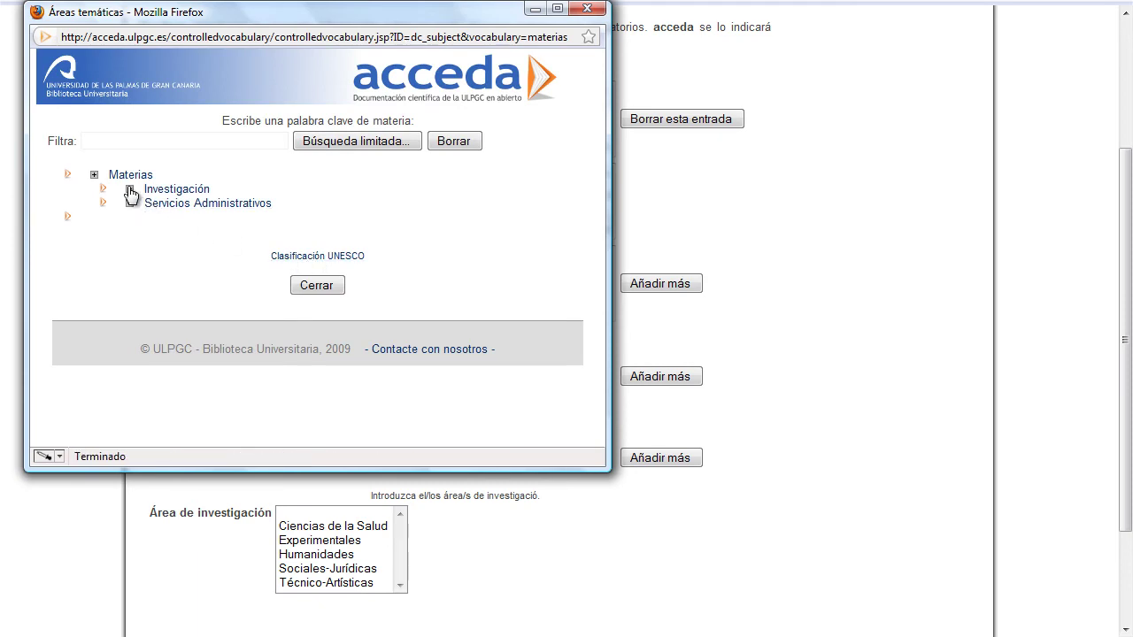
click(130, 190)
scroll(142, 276, down, 2)
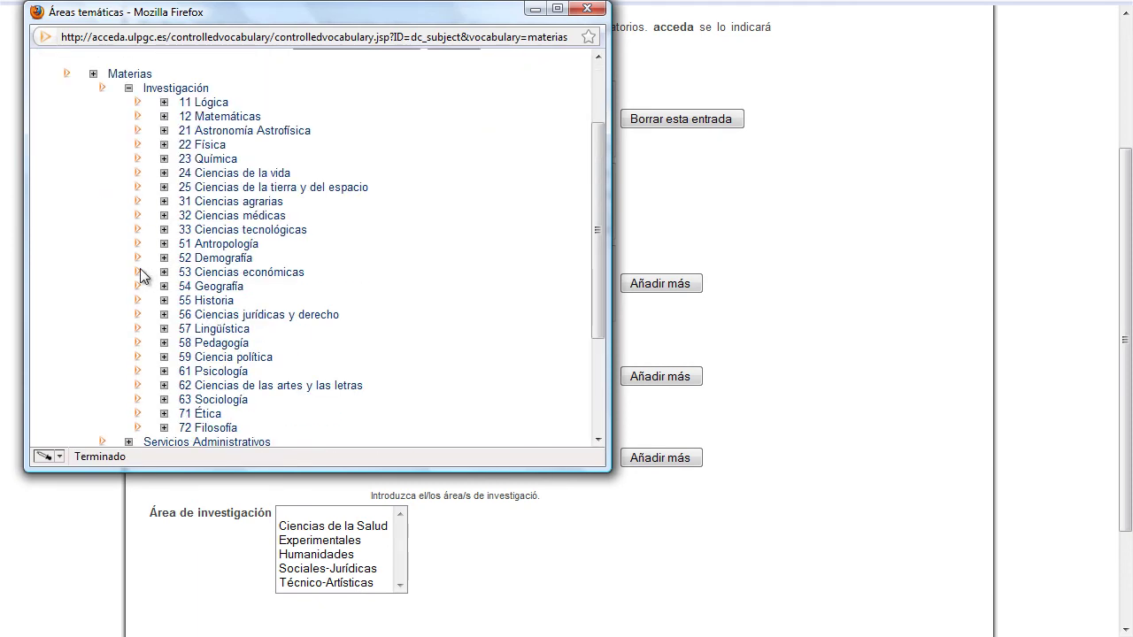
scroll(140, 269, down, 2)
click(215, 245)
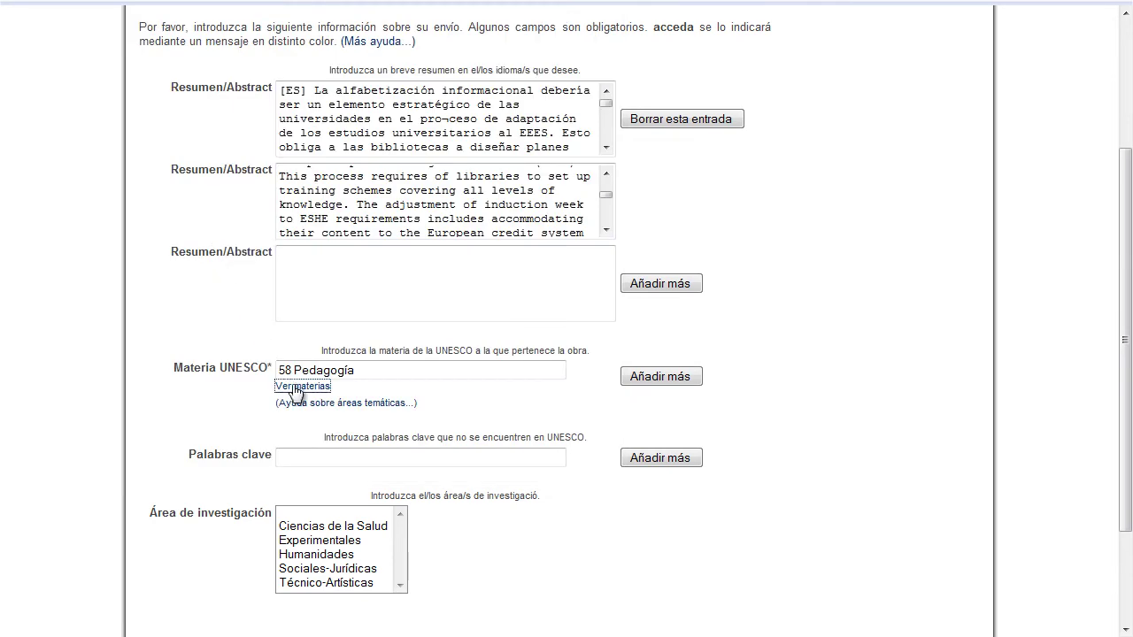
- Add a second UNESCO subject entry set to Investigación
click(632, 383)
scroll(300, 433, down, 2)
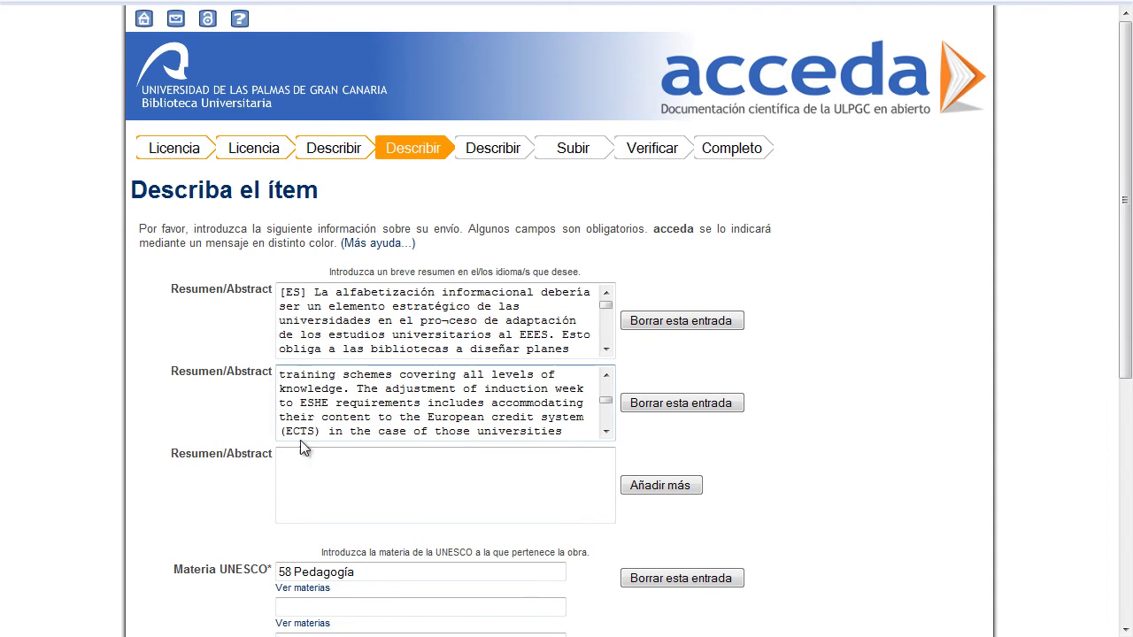
scroll(300, 438, down, 2)
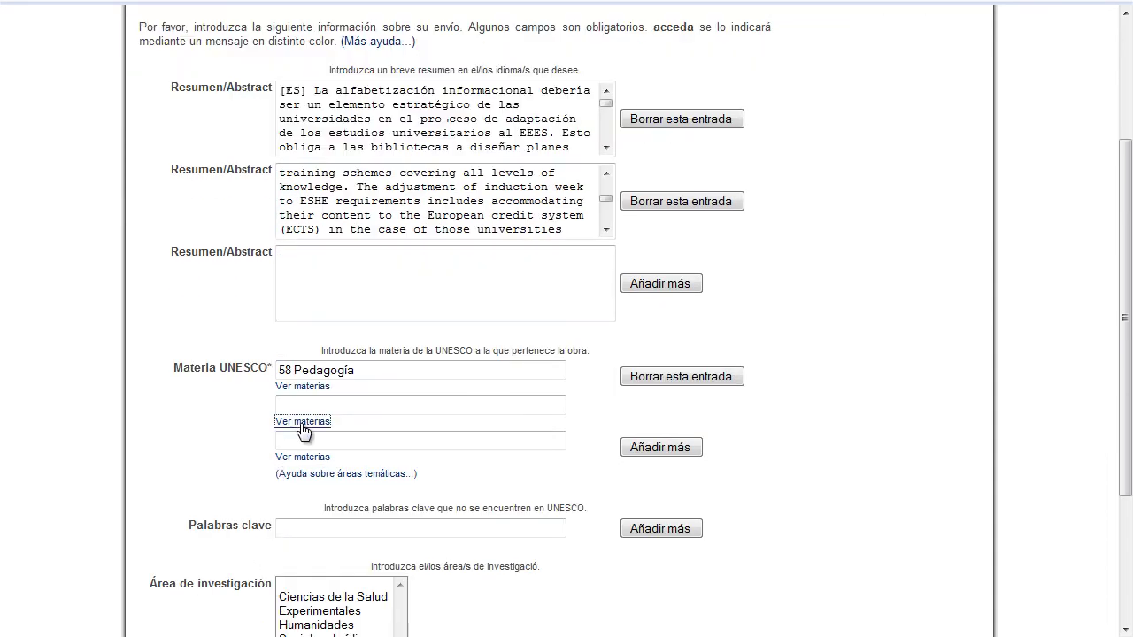
click(301, 424)
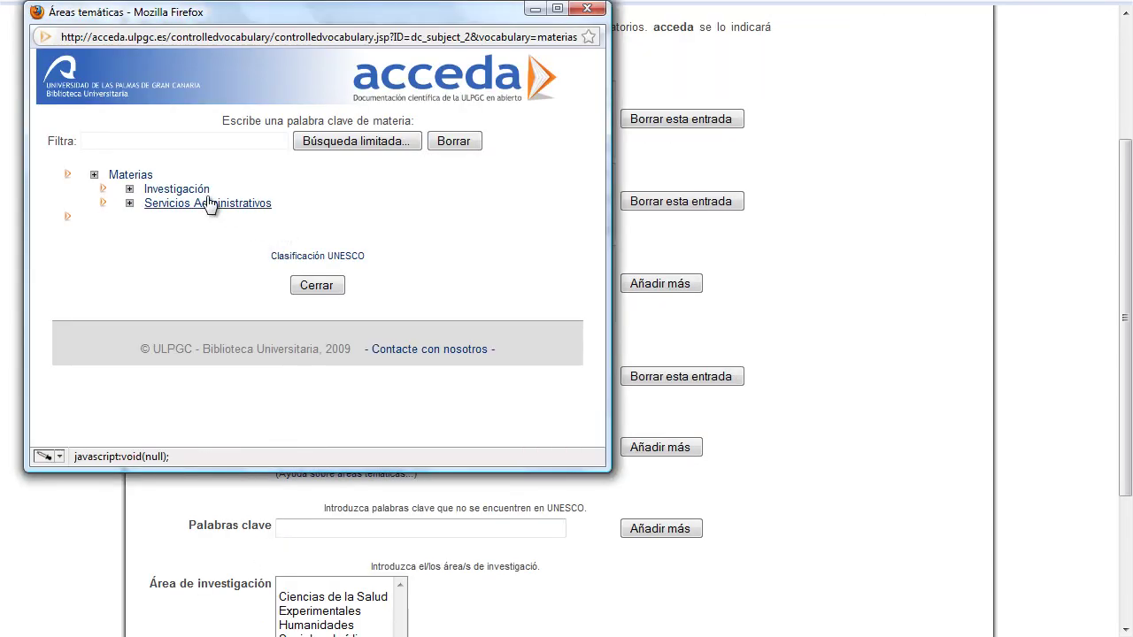
click(177, 189)
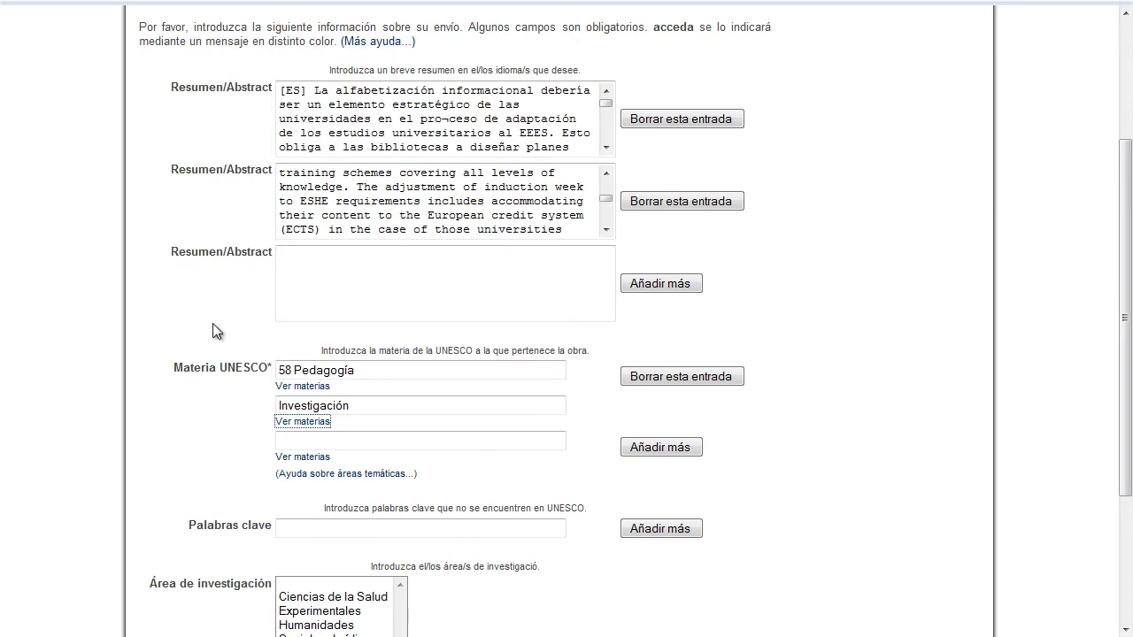
scroll(210, 382, down, 1)
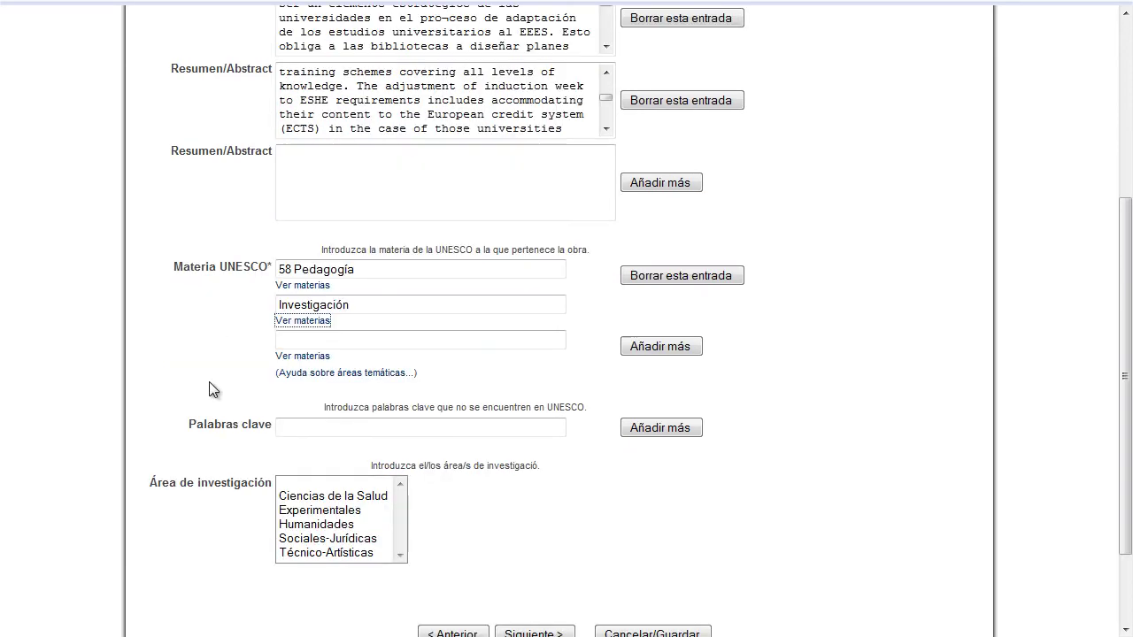
- Enter keywords 'Habilidades informacionales' and 'Educación Superior', set area Sociales-Jurídicas, and continue
click(291, 425)
text(Habilidades informacionales)
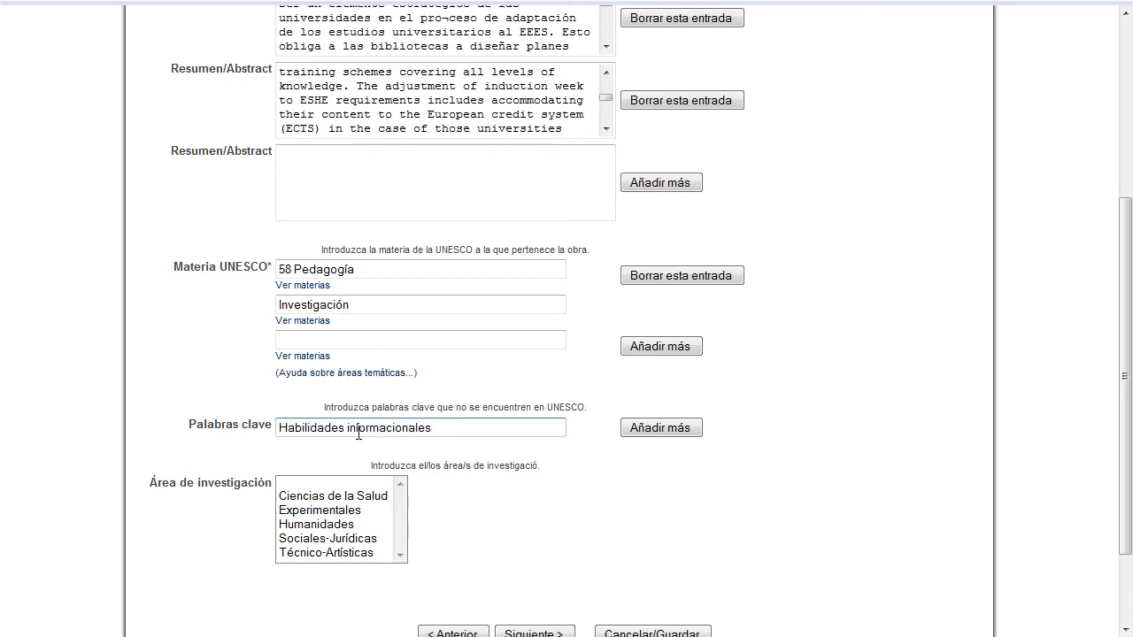
click(678, 429)
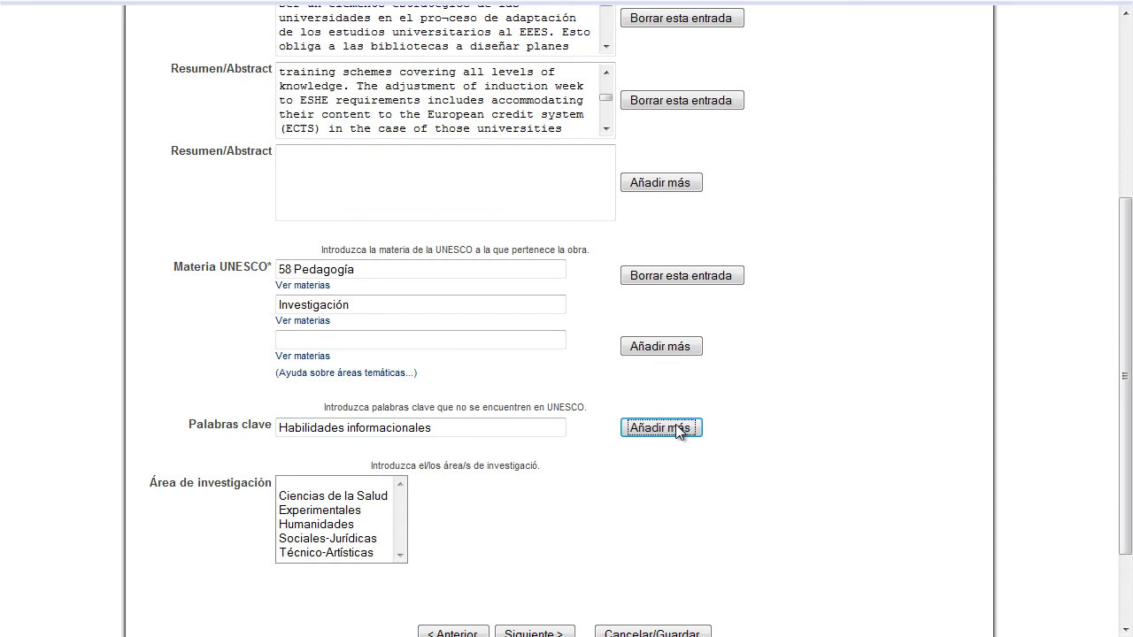
click(351, 292)
text(Educación Superior)
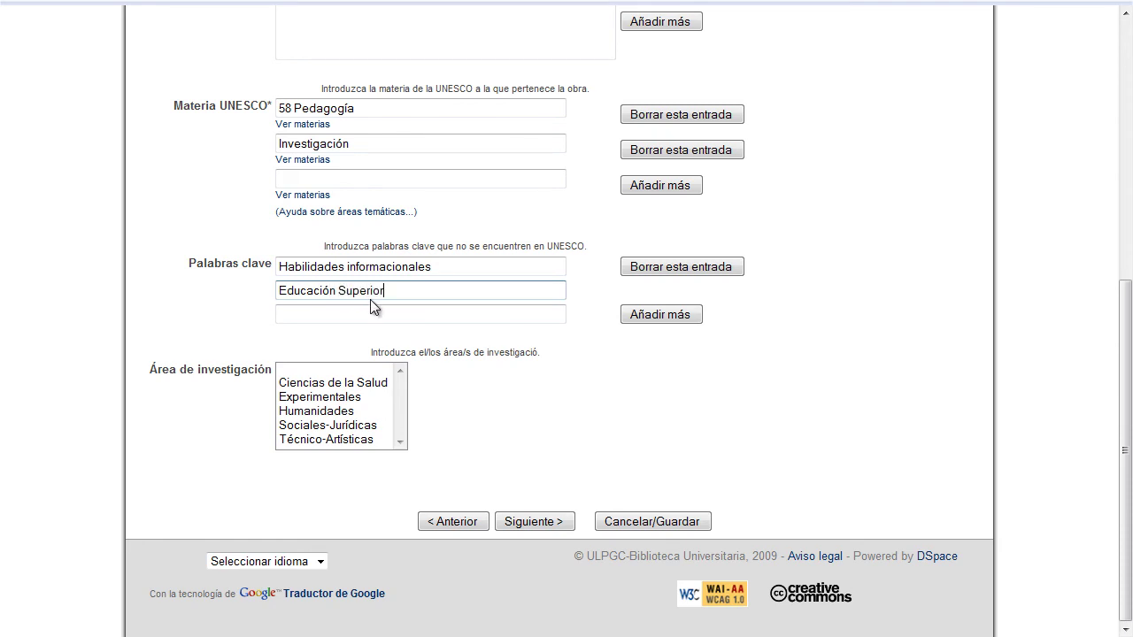
click(342, 427)
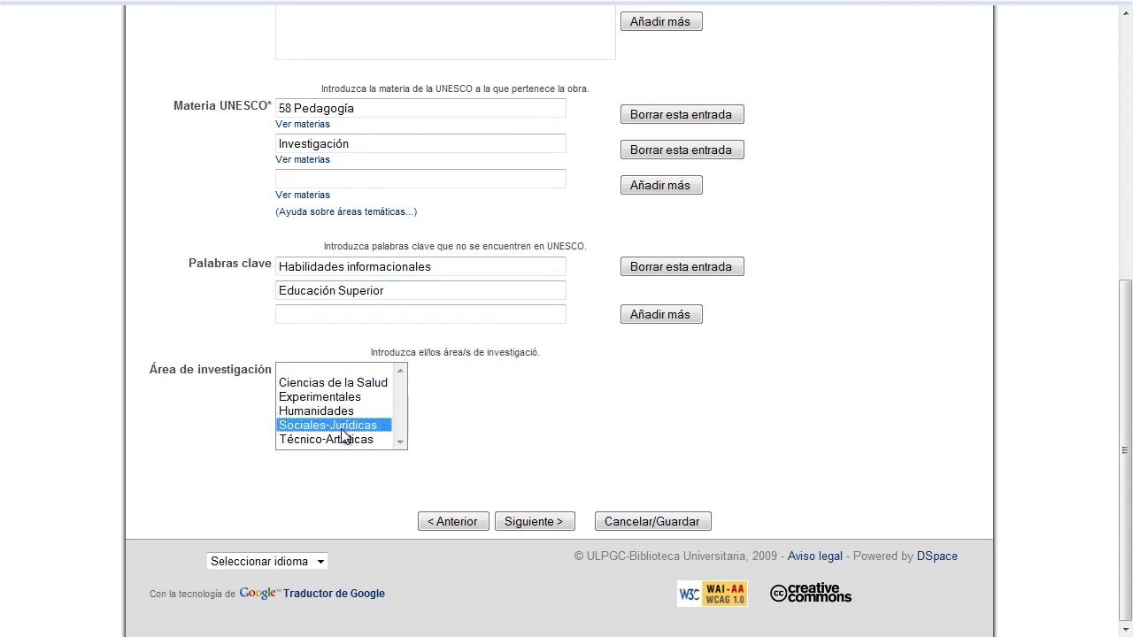
click(537, 524)
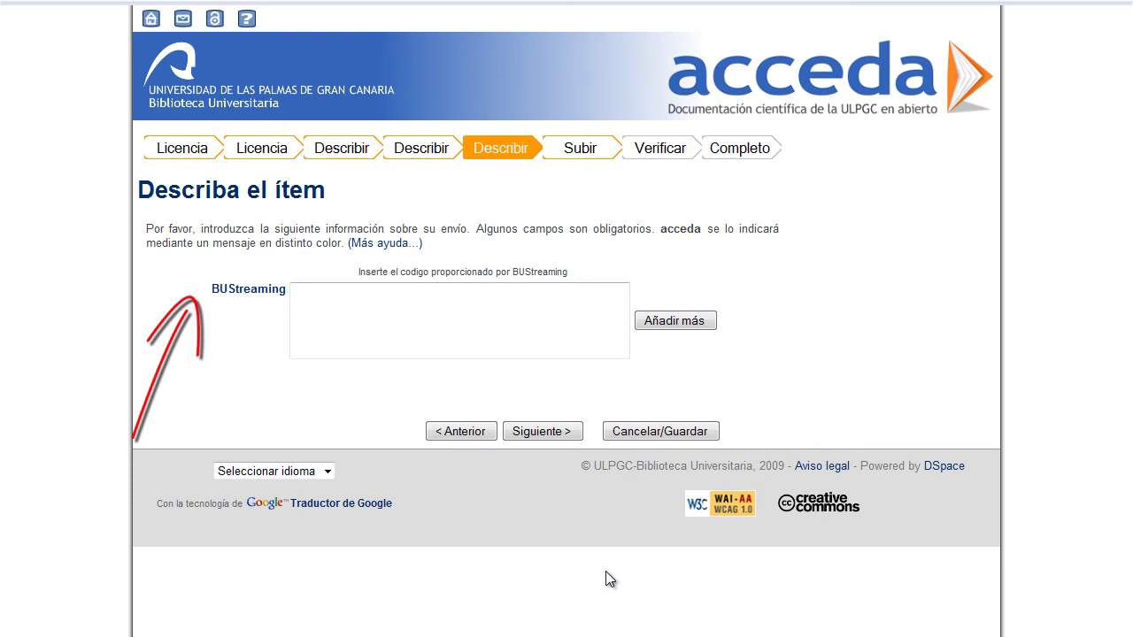
- Skip the streaming code and choose Habilidades formativas en estudiantes universitarias.docx for upload
click(558, 434)
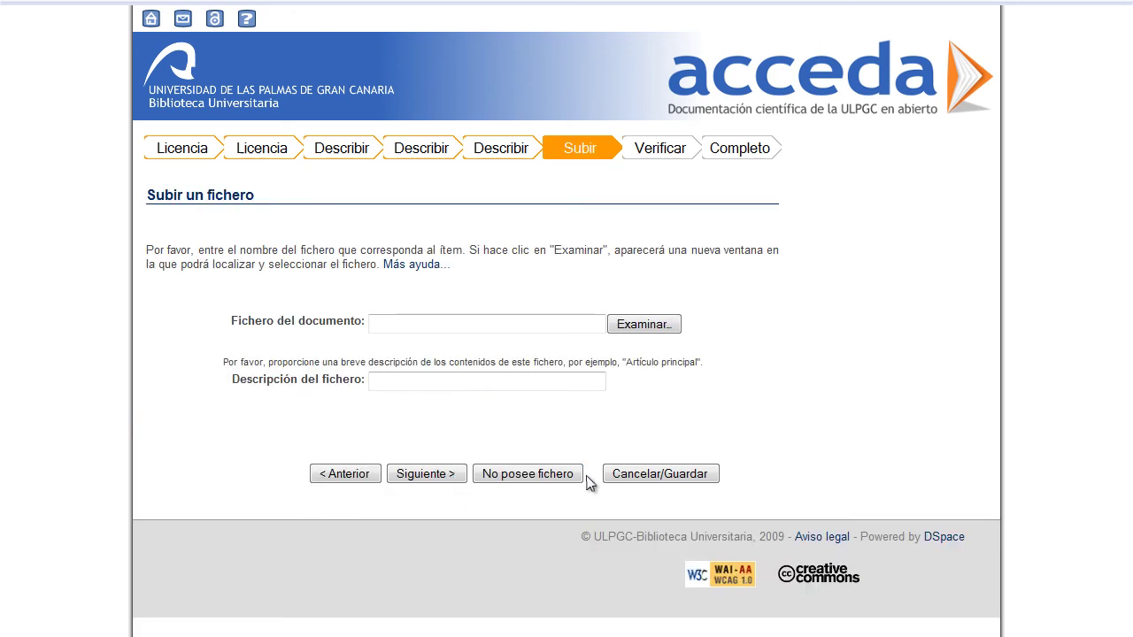
click(643, 325)
click(334, 304)
double_click(332, 301)
- Describe the file as 'Artículo de Congreso', upload it, and continue to verification
click(436, 380)
click(434, 381)
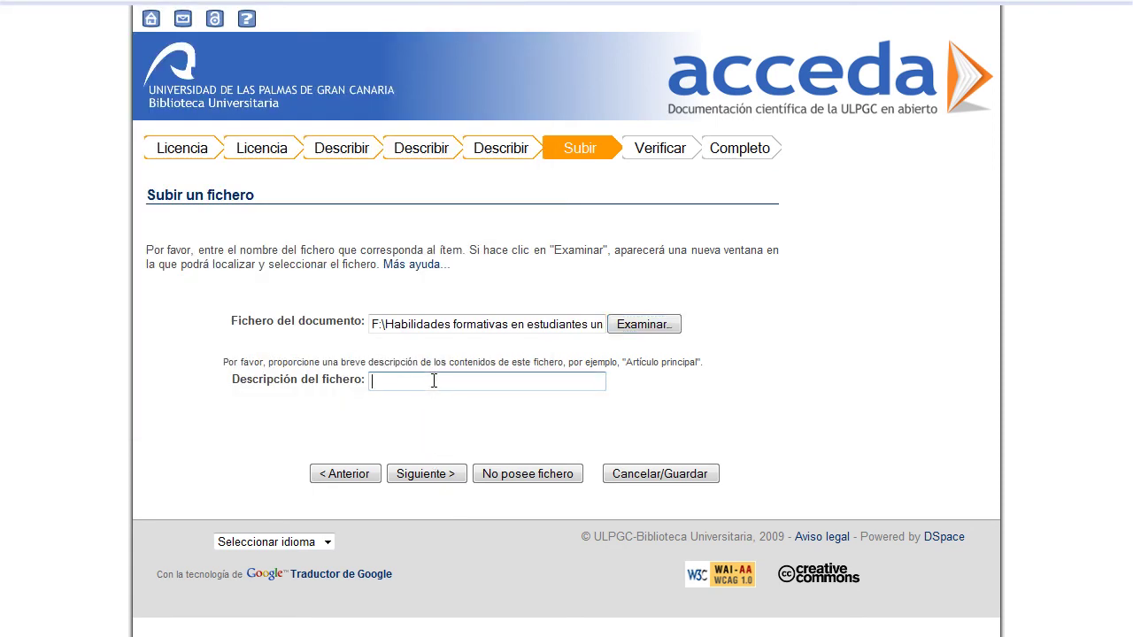
text(Artículo de Congreso)
click(435, 475)
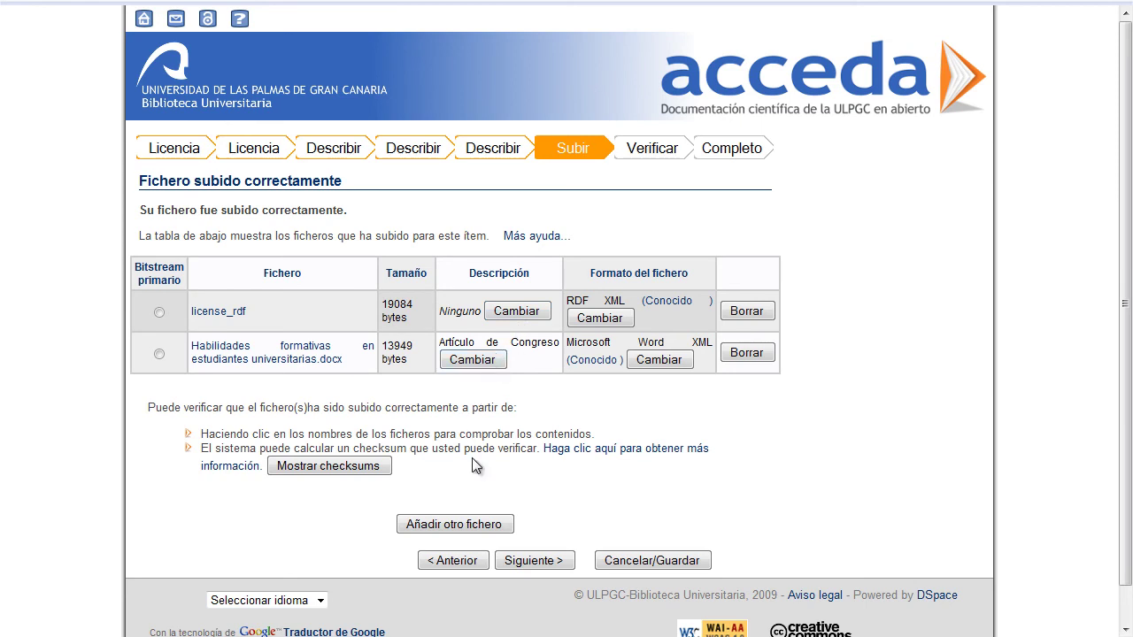
click(522, 564)
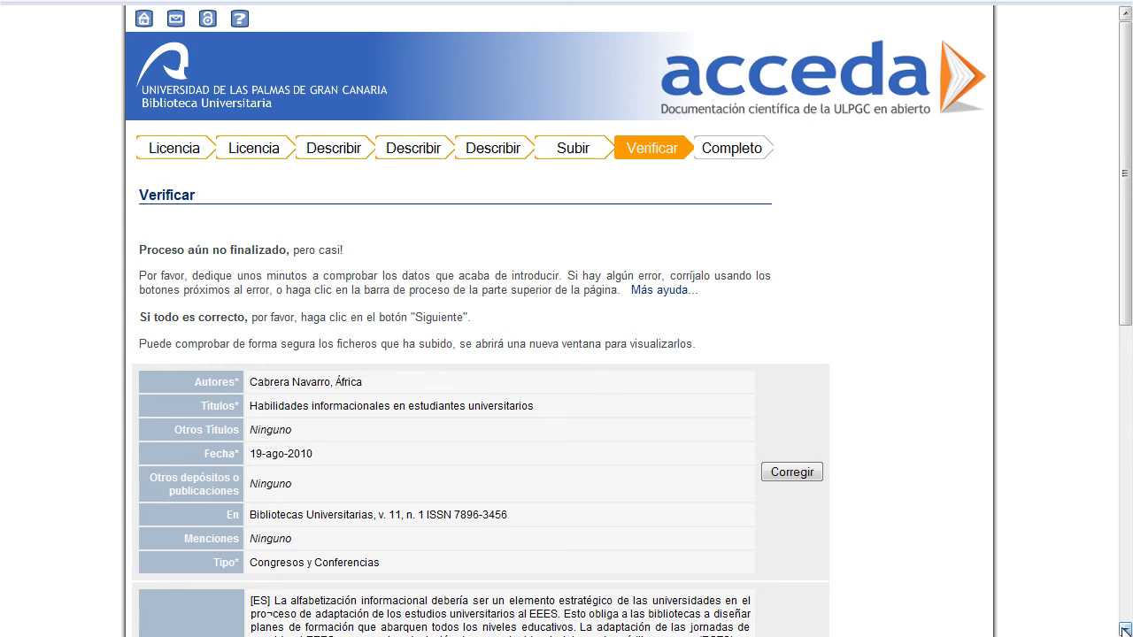
- Review the Verificar summary page and complete the submission
click(1125, 629)
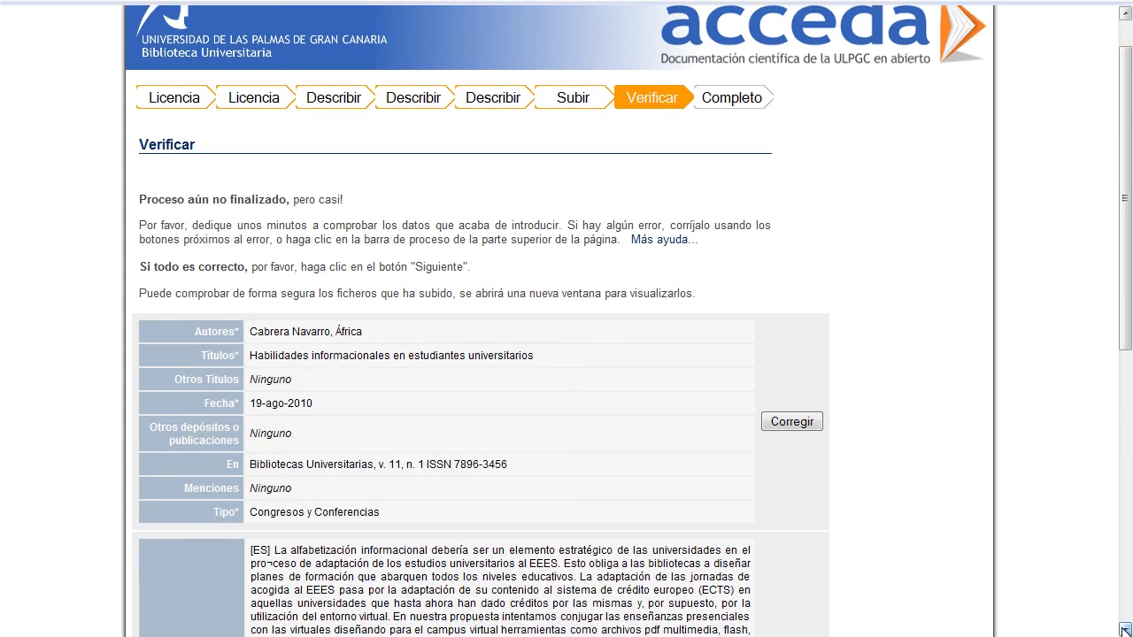
drag(1126, 334, 1128, 601)
click(518, 500)
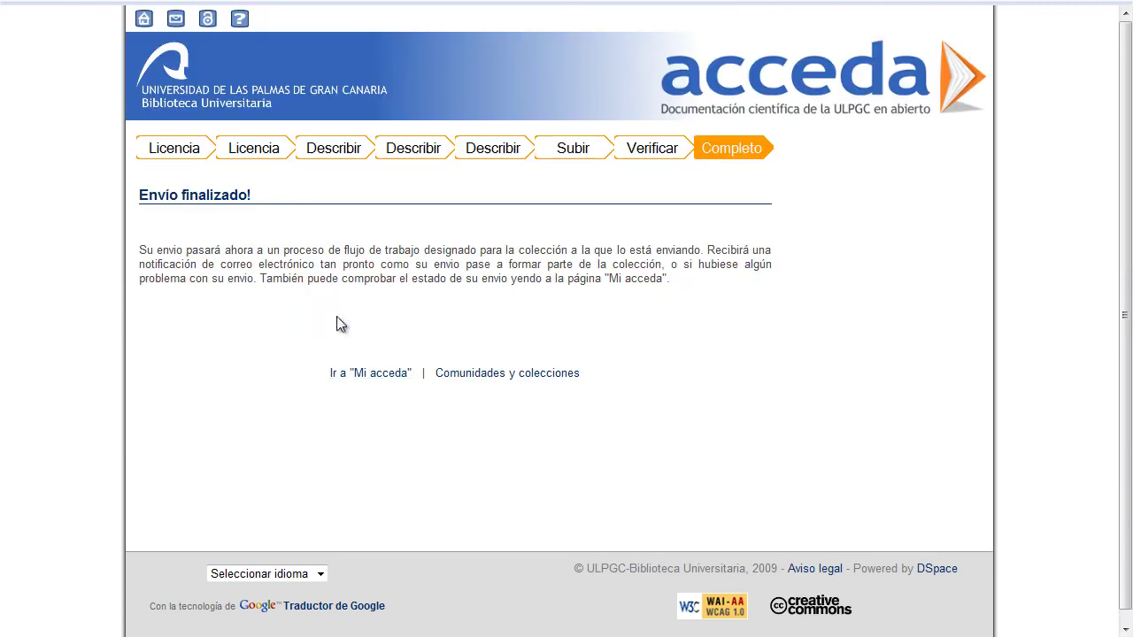
- Confirm the new item shows as under review in Mi acceda, then sign out of Acceda
mouse_move(248, 27)
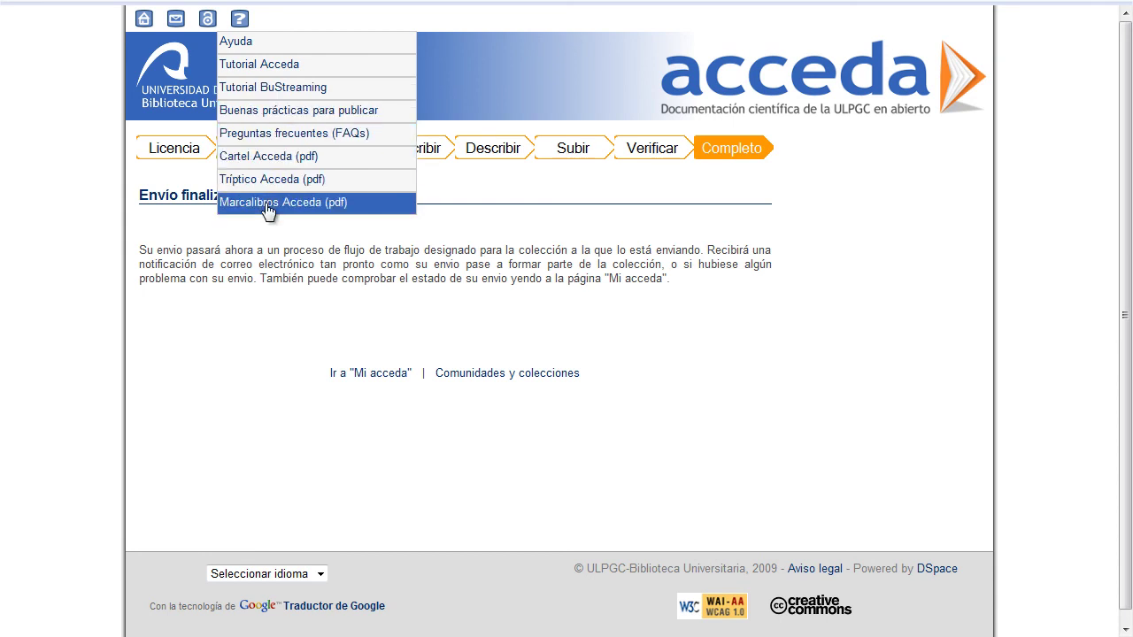
click(363, 372)
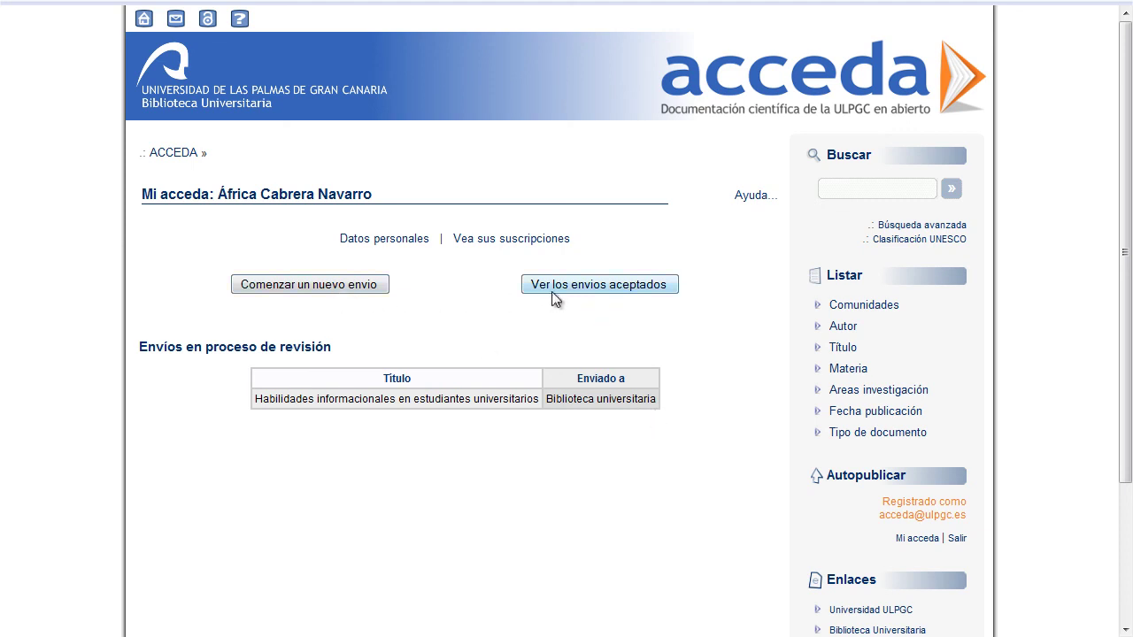
click(957, 537)
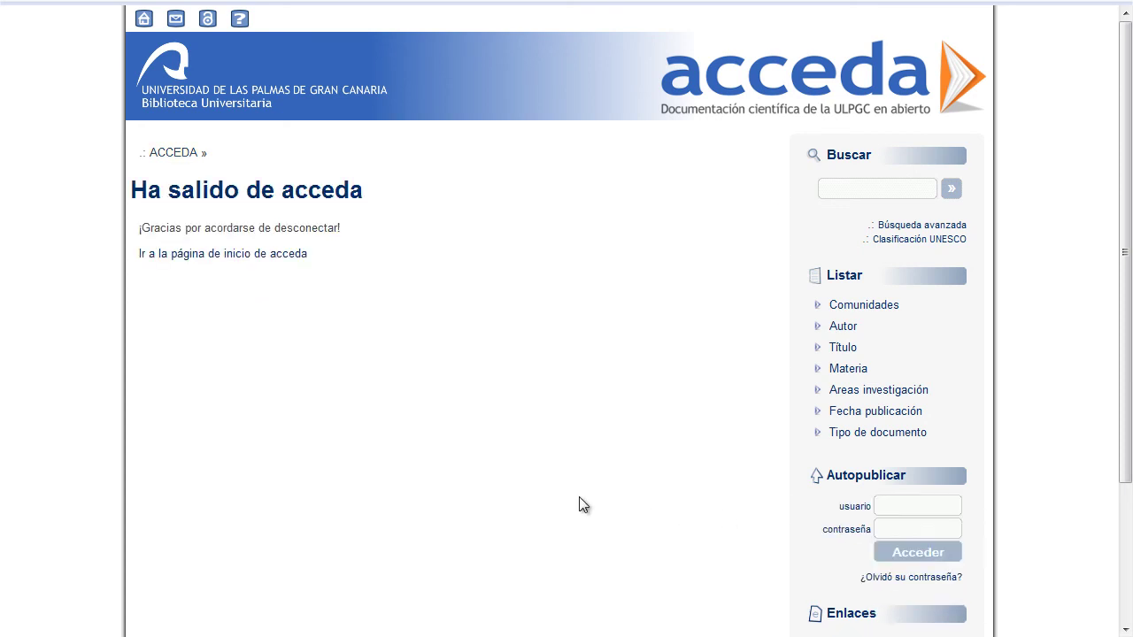